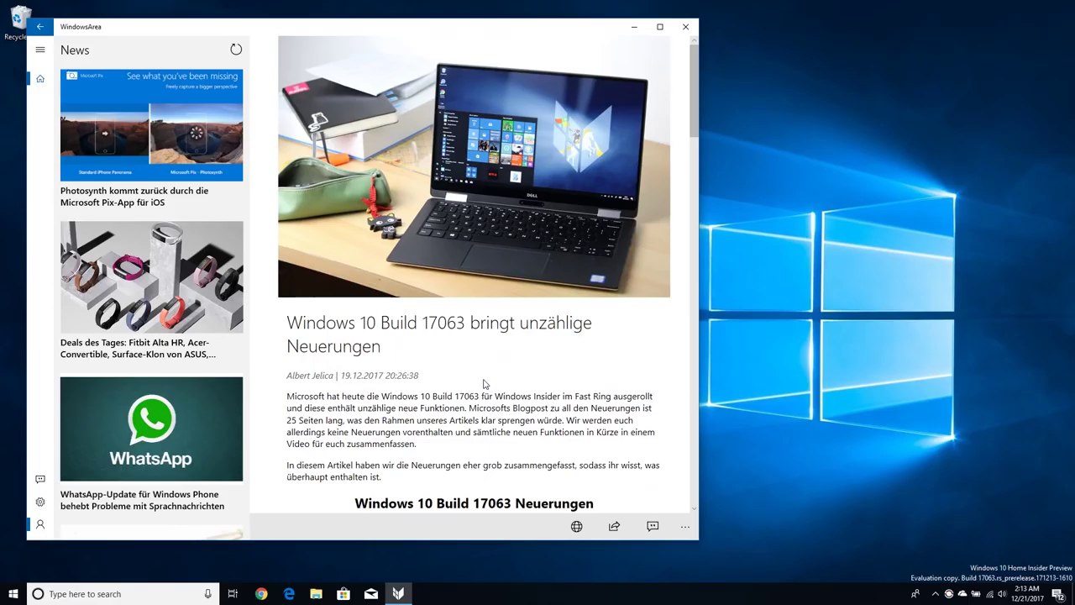
# Restart the WindowsArea news app and open the article "Windows 10 Build 17063 bringt unzählige Neuerungen"
pyautogui.click(687, 27)
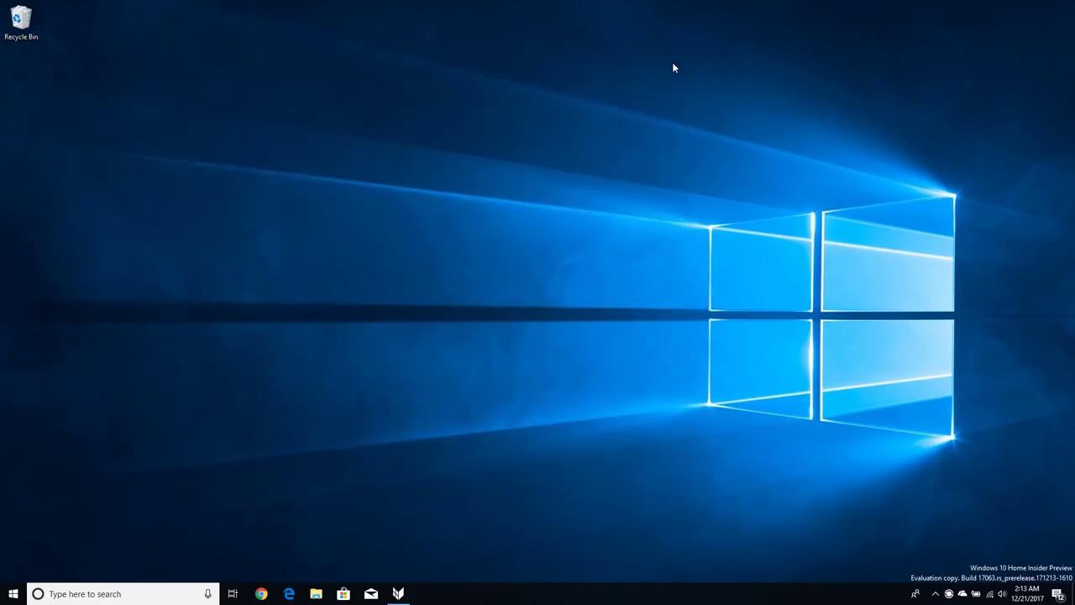
pyautogui.click(399, 594)
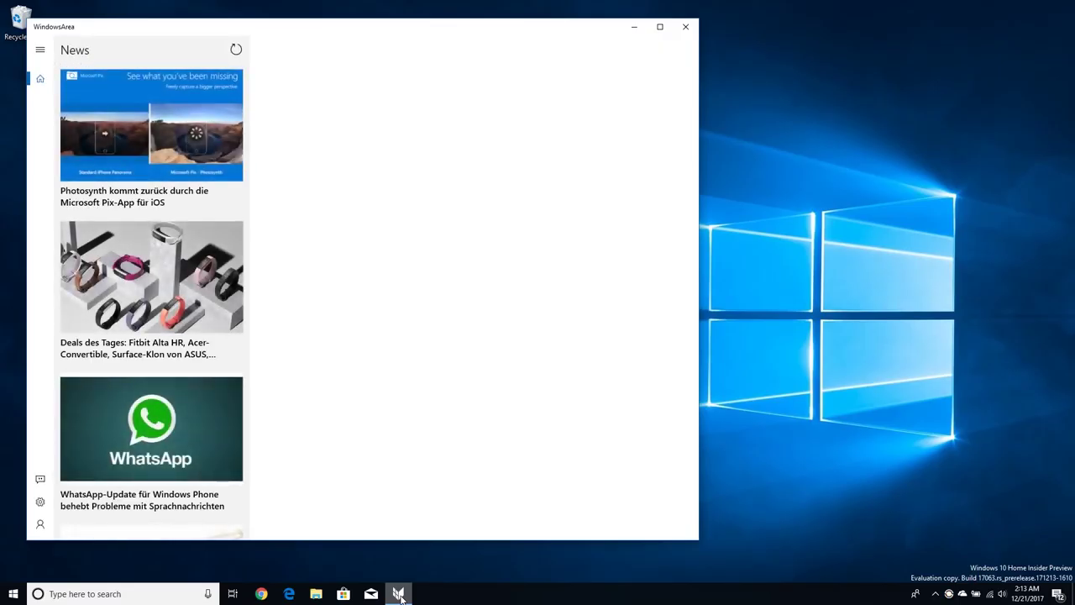
pyautogui.scroll(-1, 115, 177)
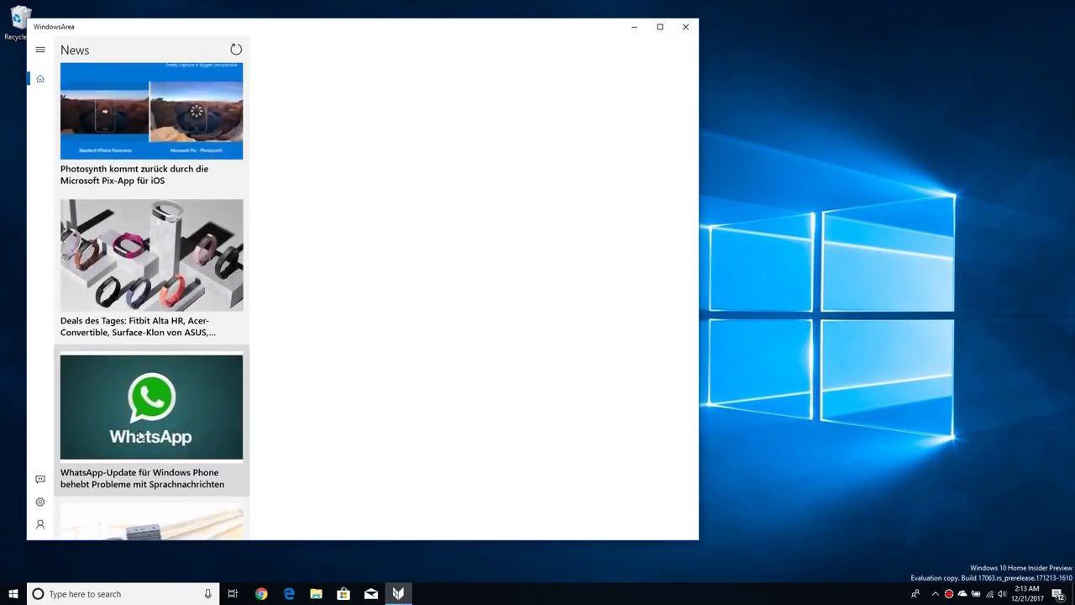
pyautogui.click(115, 176)
pyautogui.scroll(-10, 148, 336)
pyautogui.scroll(-2, 149, 336)
pyautogui.click(147, 336)
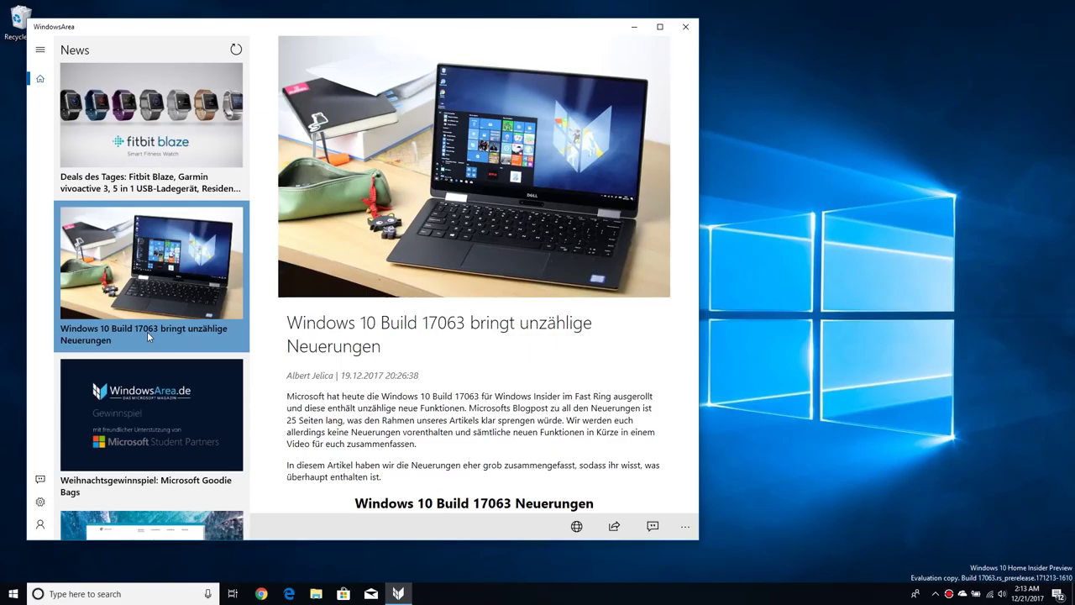
# Open Microsoft Store and bring the WindowsArea window back to the front
pyautogui.click(336, 596)
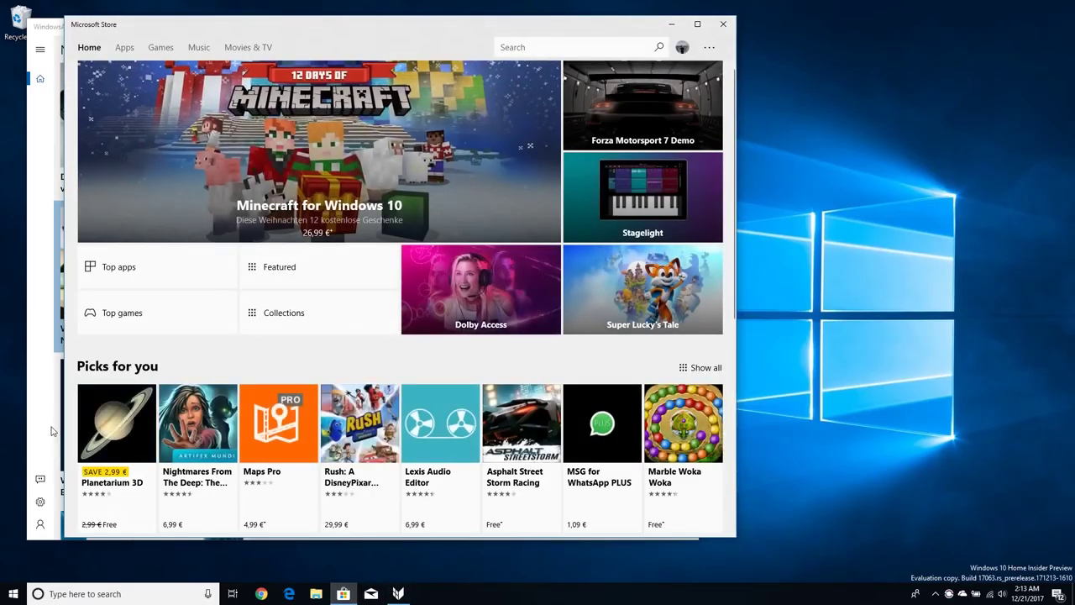
pyautogui.click(51, 431)
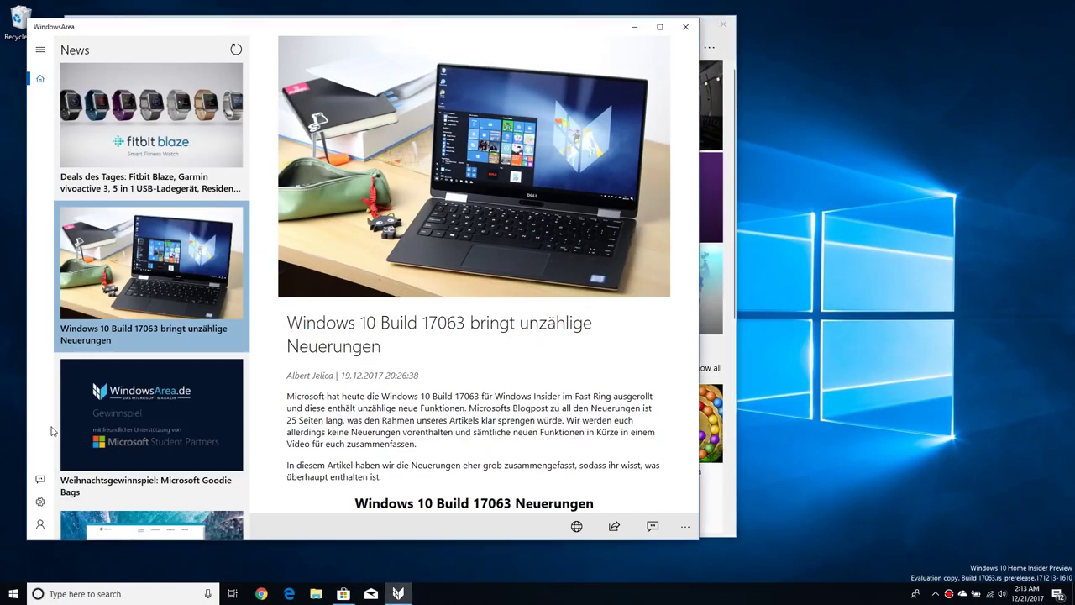
# Open the Task View timeline and examine the past activities from yesterday back to December 6
pyautogui.click(233, 593)
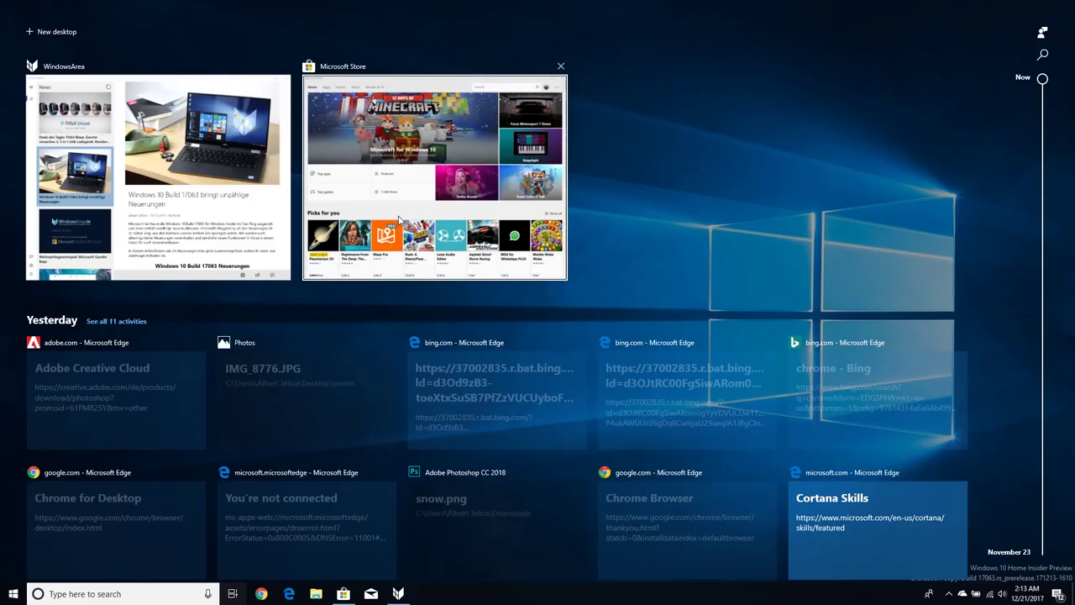
pyautogui.scroll(-6, 398, 220)
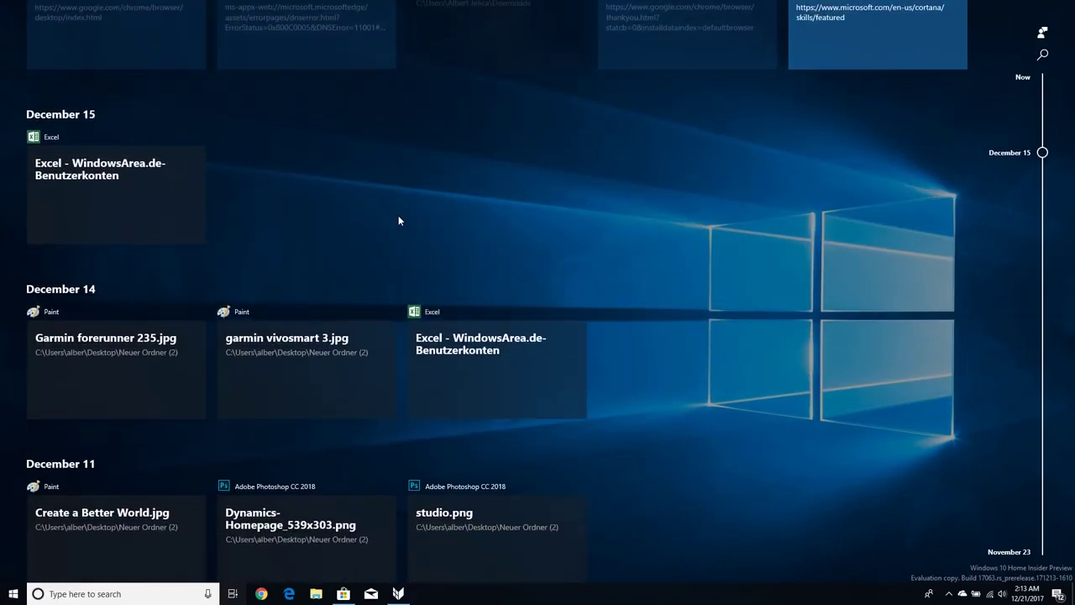
pyautogui.scroll(-5, 398, 221)
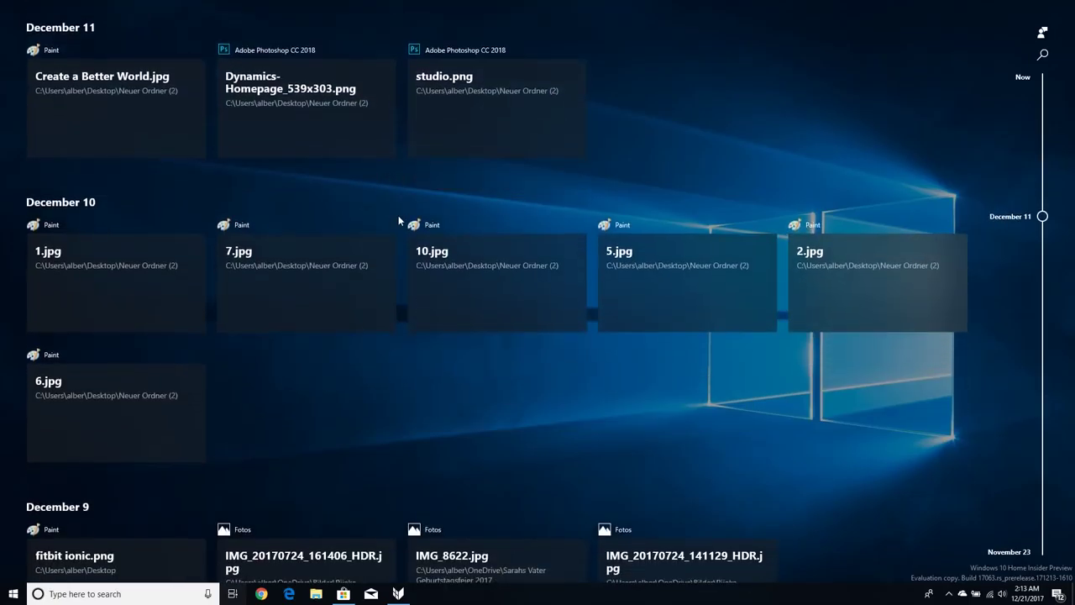
pyautogui.scroll(-3, 398, 220)
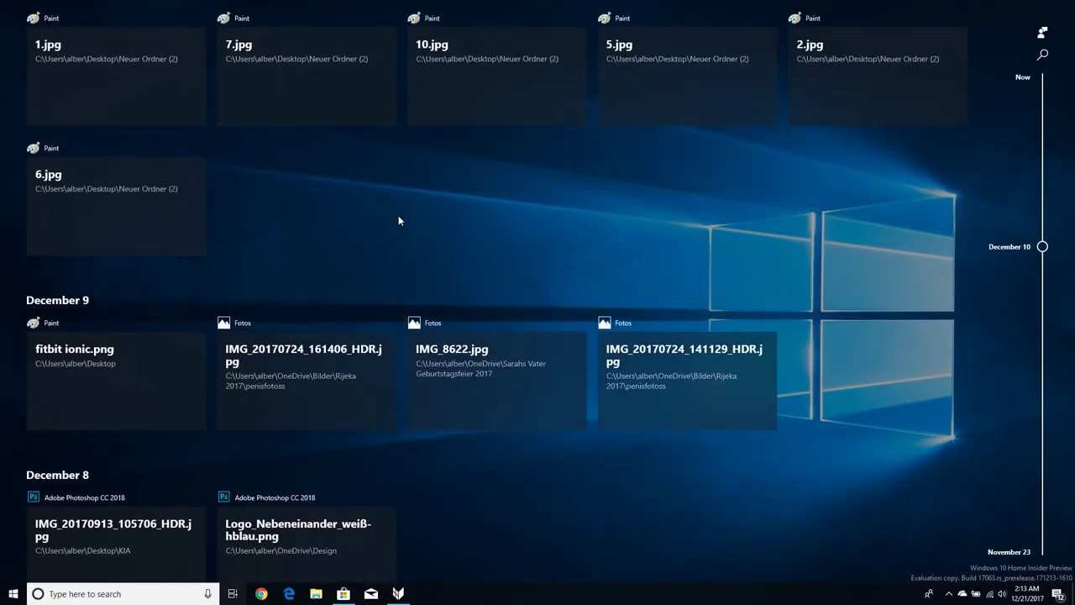
pyautogui.scroll(-2, 398, 220)
pyautogui.scroll(-2, 398, 220)
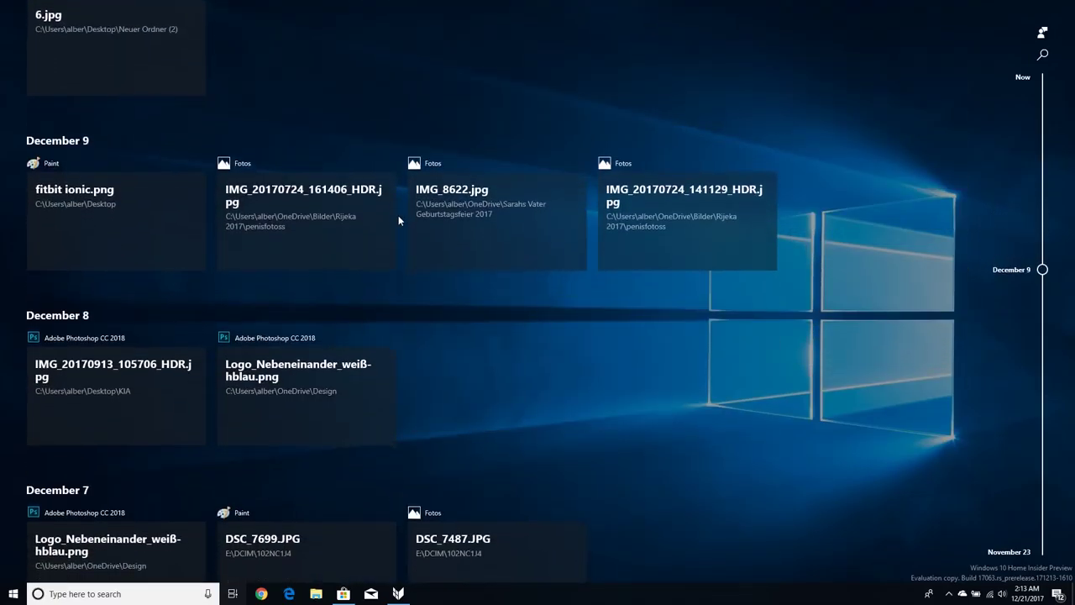
pyautogui.scroll(-1, 398, 220)
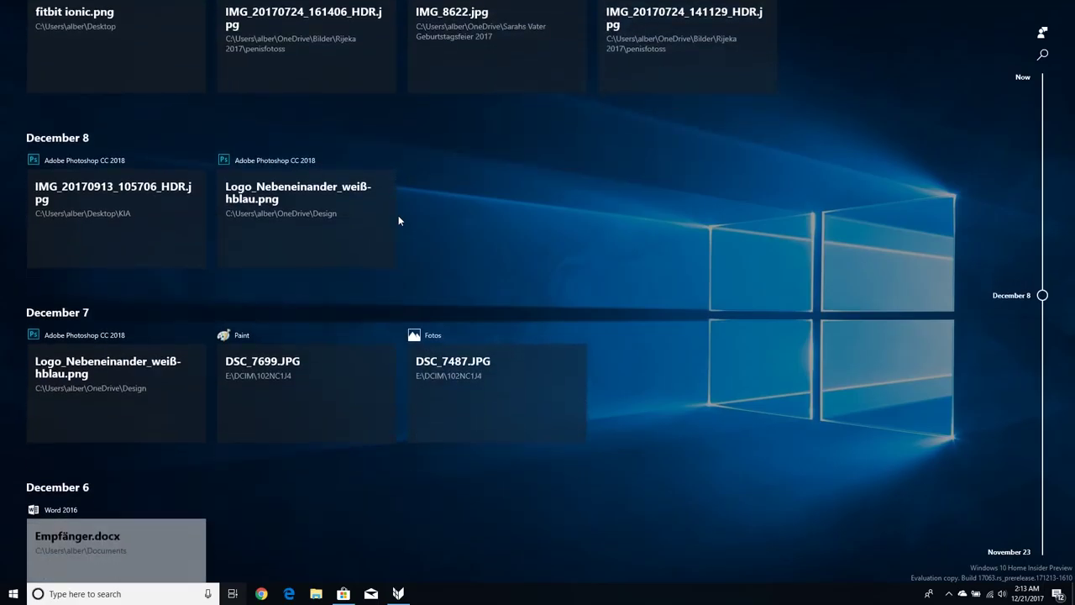
pyautogui.scroll(-1, 398, 215)
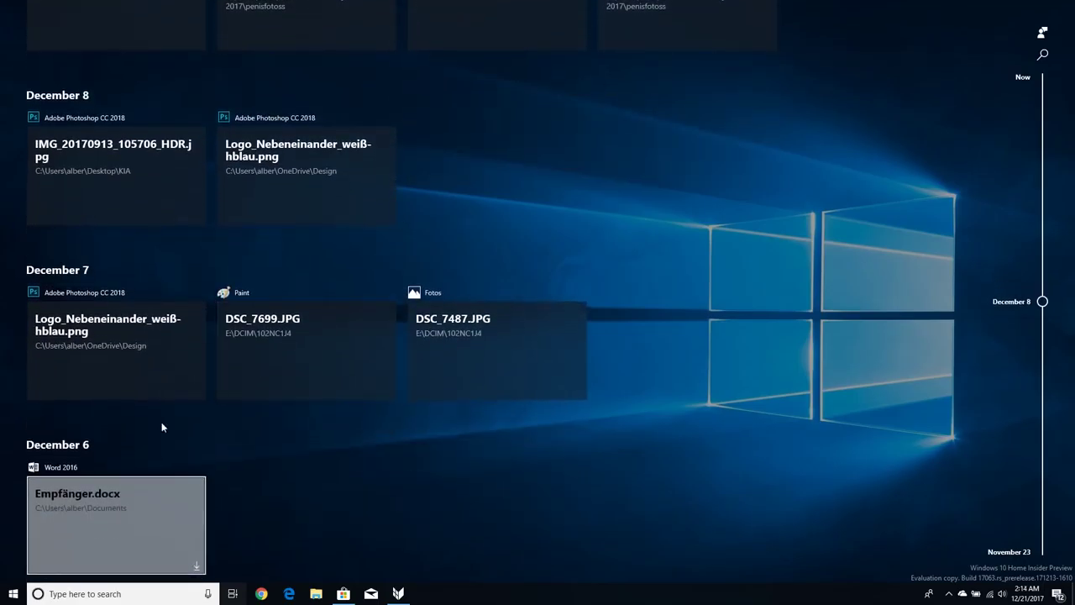
pyautogui.scroll(5, 205, 326)
pyautogui.scroll(5, 205, 327)
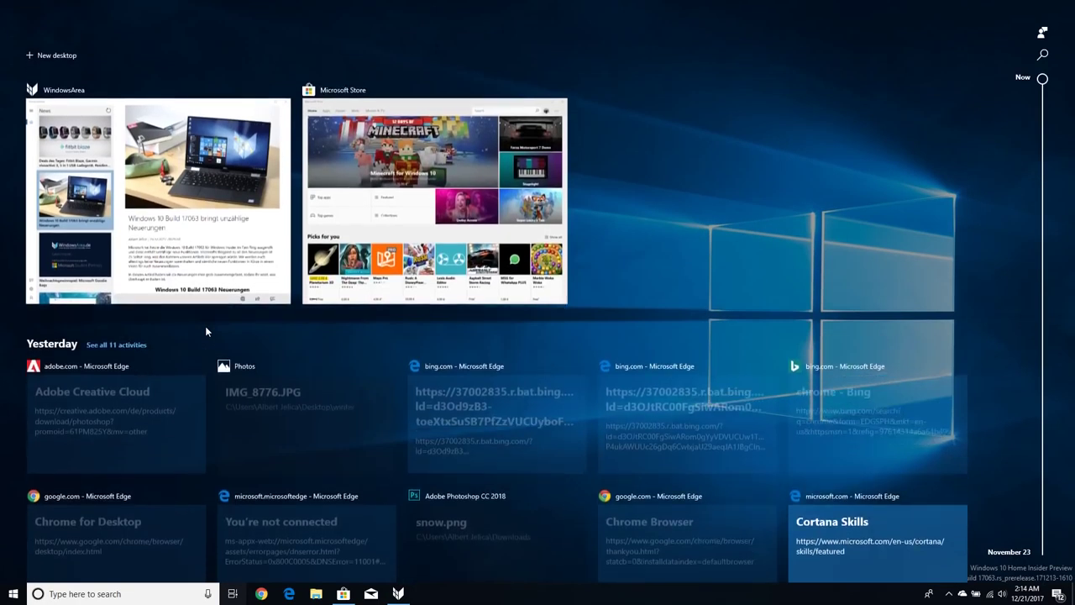
pyautogui.scroll(-12, 205, 328)
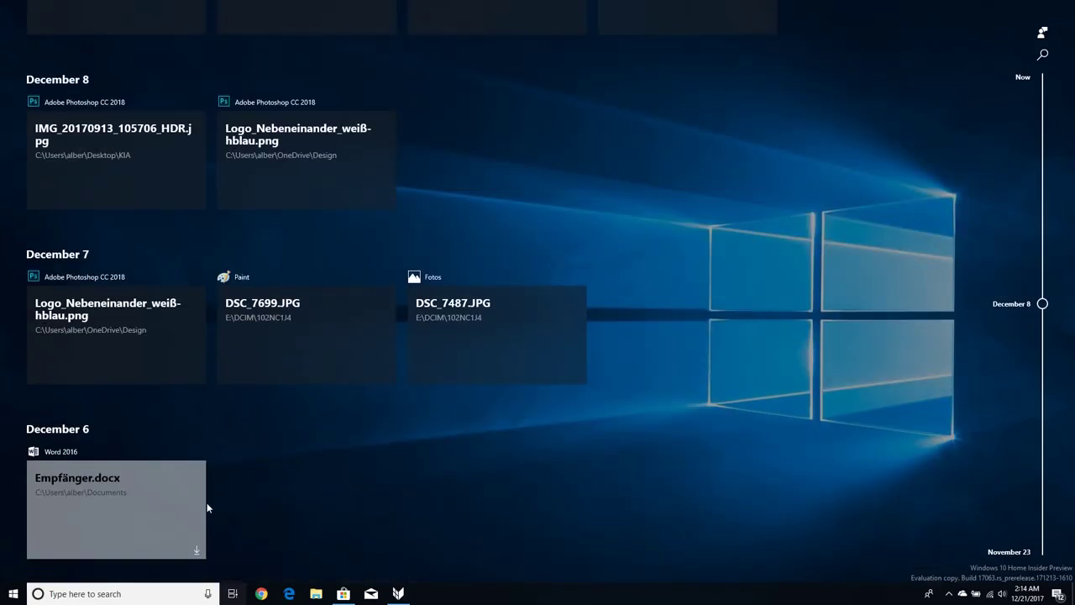
# Launch the Empfänger.docx activity under December 6, and inspect the available actions for its card
pyautogui.click(187, 502)
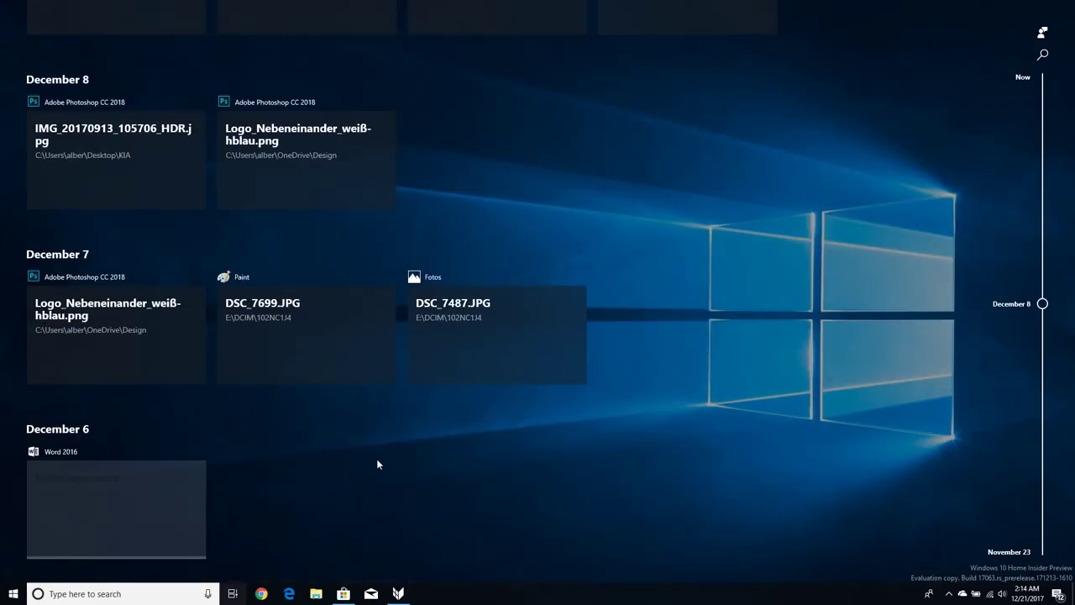
pyautogui.rightClick(156, 507)
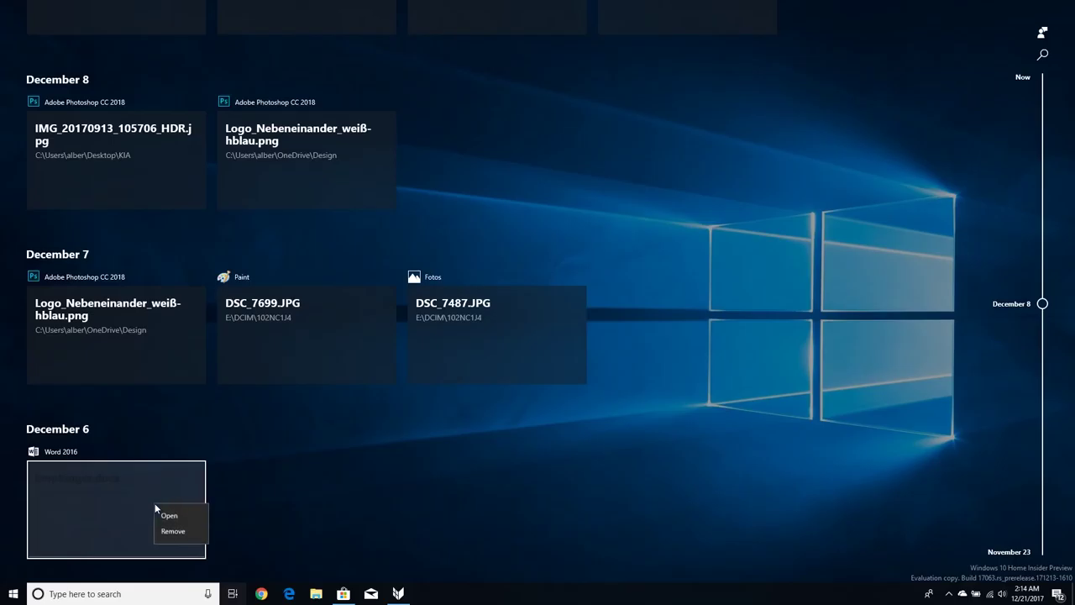
pyautogui.click(278, 508)
# Search the timeline activities for "edge"
pyautogui.scroll(15, 278, 508)
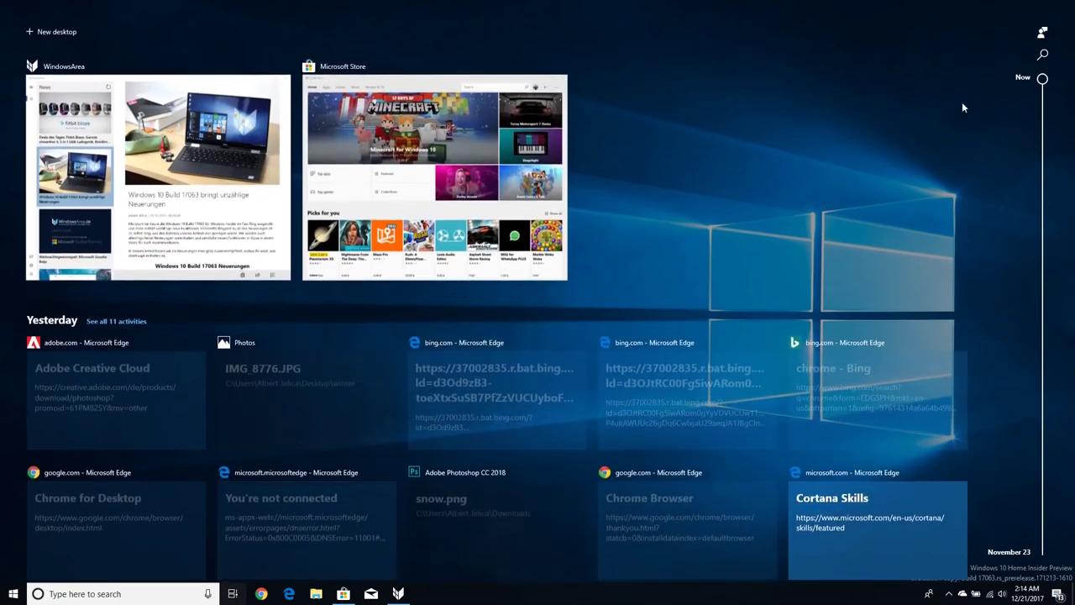
pyautogui.click(1043, 54)
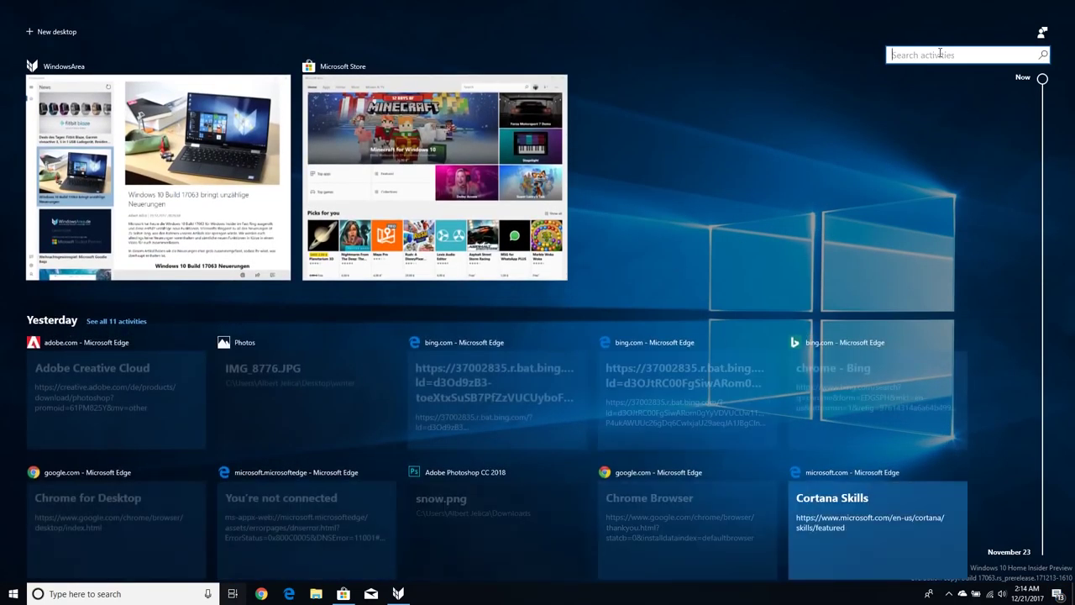
pyautogui.write('power')
pyautogui.hotkey('ctrl', 'a')
pyautogui.press('BackSpace')
pyautogui.write('edge')
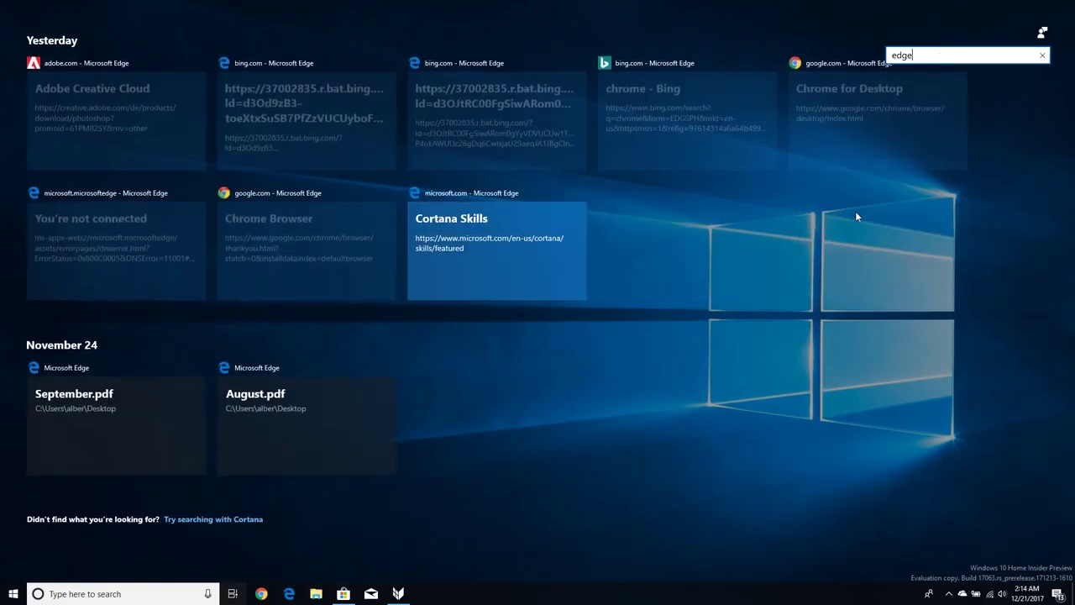
# Resume the Cortana Skills activity from the search results in Microsoft Edge, and close the browser's tabs
pyautogui.click(481, 247)
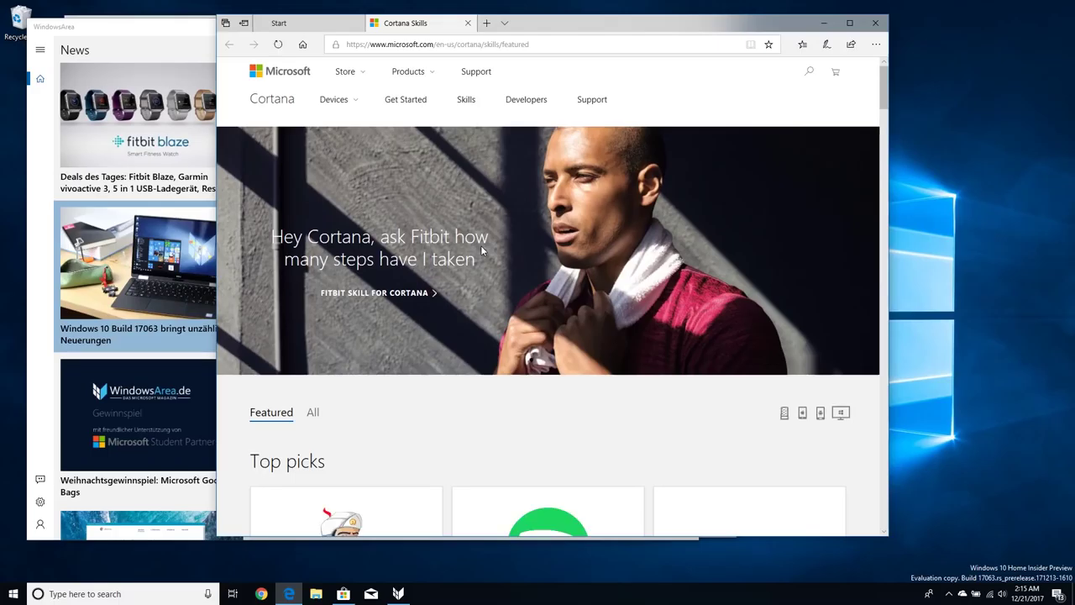
pyautogui.hotkey('ctrl', 'w')
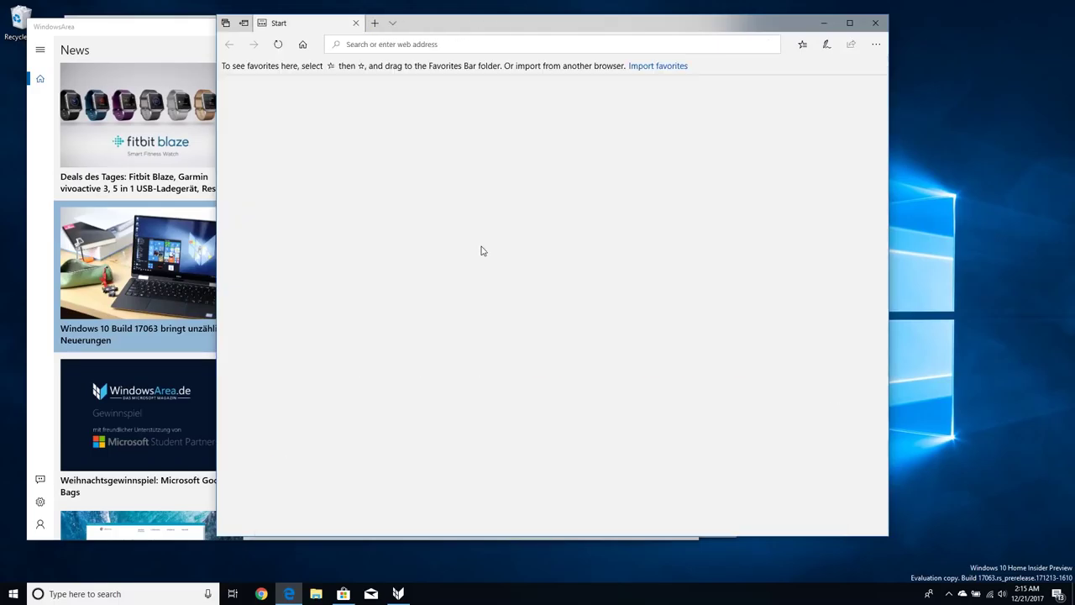
pyautogui.hotkey('ctrl', 'w')
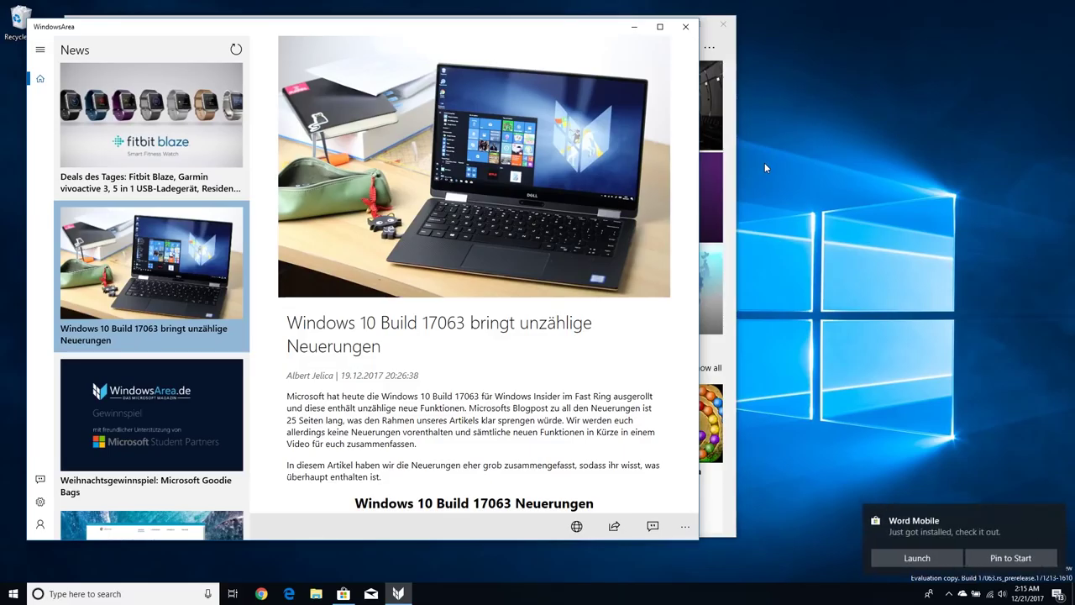
# Return to the Task View timeline and browse the earlier activities back to December 10
pyautogui.press('super+Tab')
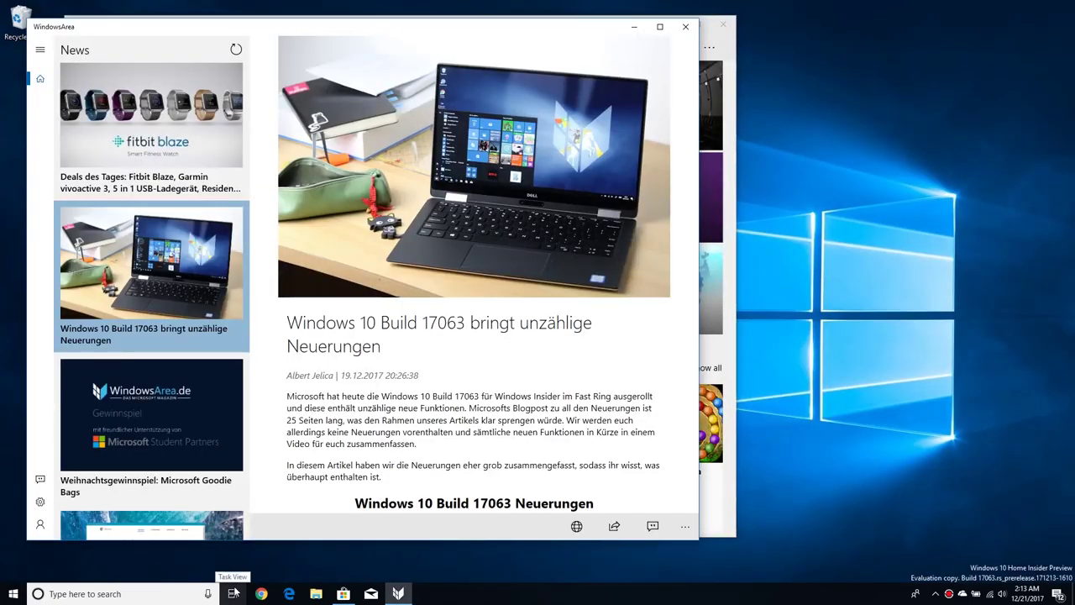
pyautogui.click(235, 593)
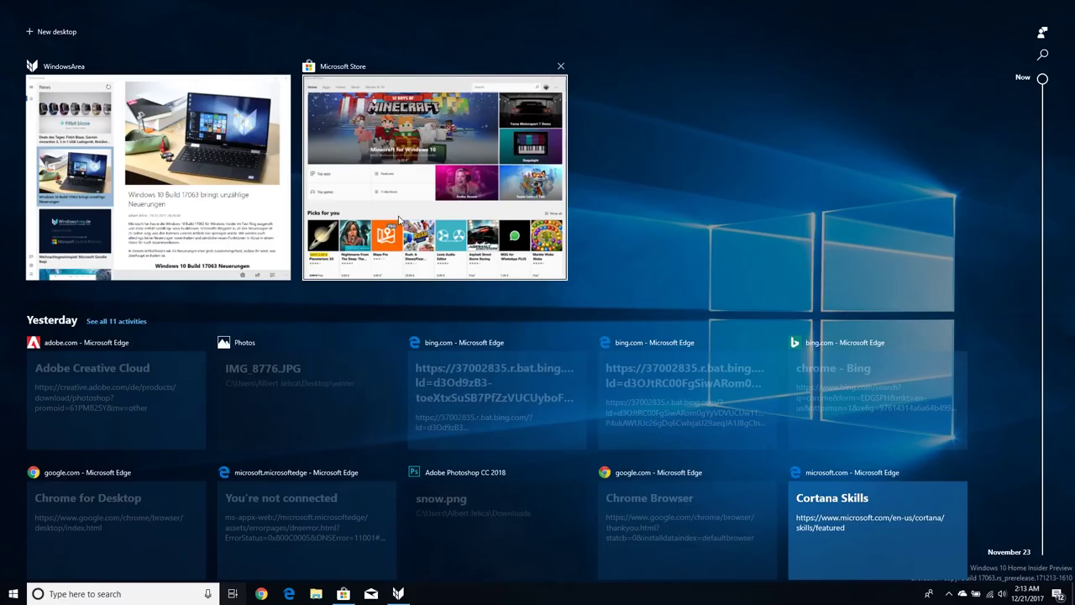
pyautogui.scroll(-5, 398, 220)
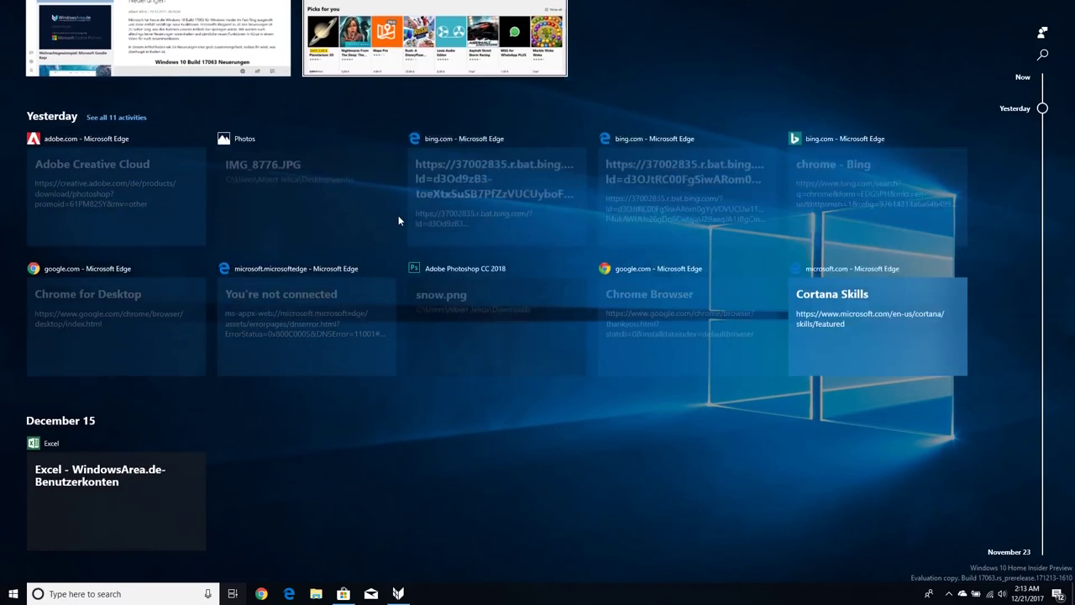
pyautogui.scroll(-3, 398, 220)
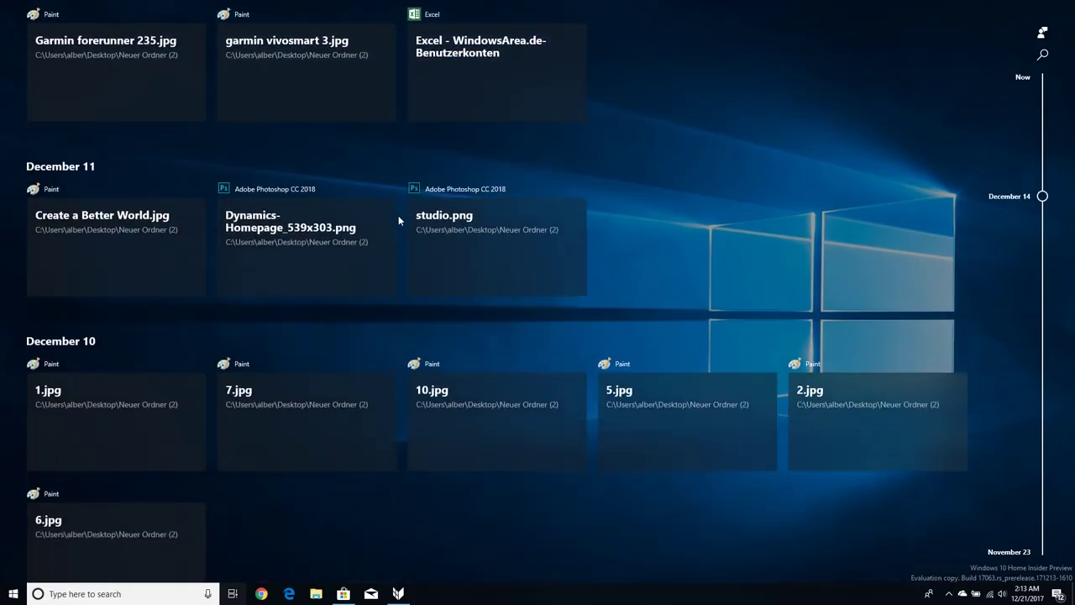
pyautogui.scroll(-2, 398, 220)
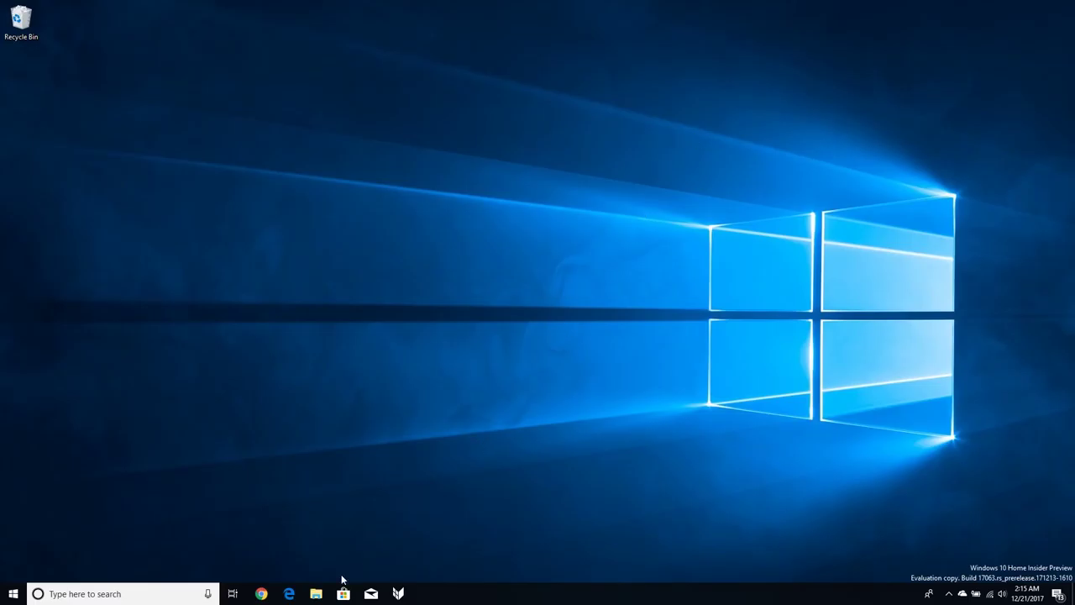
# Open Microsoft Edge and set its theme to Dark
pyautogui.click(288, 594)
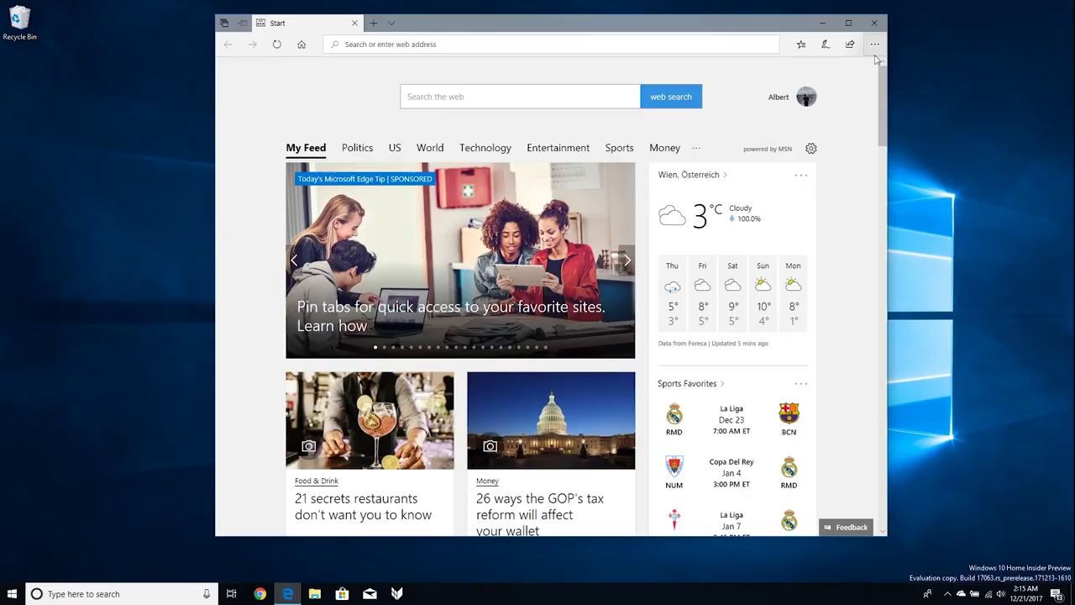
pyautogui.click(875, 43)
pyautogui.click(752, 464)
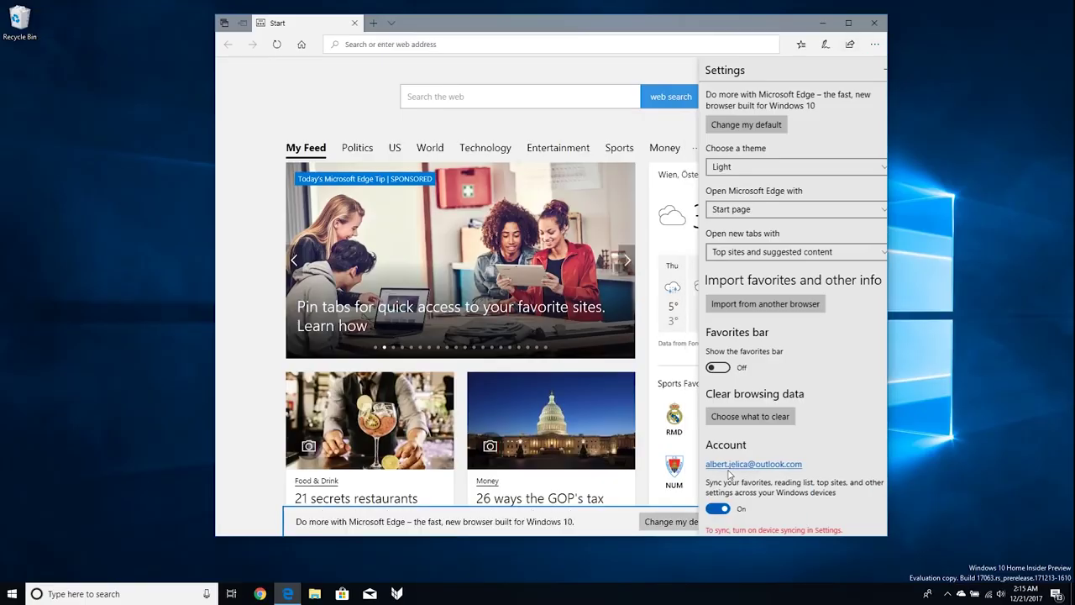
pyautogui.click(715, 172)
pyautogui.click(714, 185)
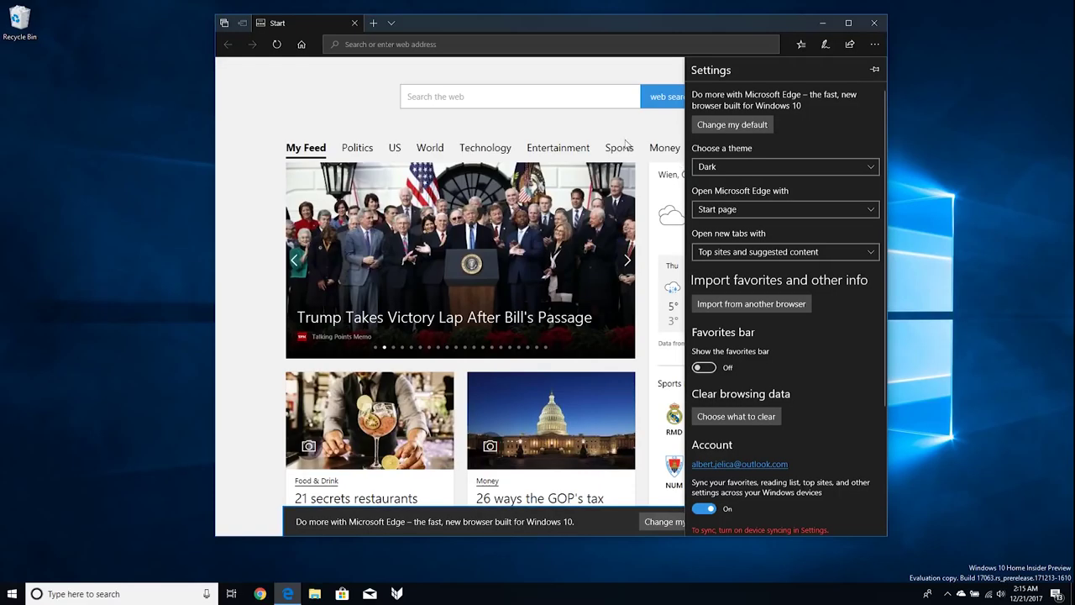
# Leave the settings, load windowsarea.de in the browser and accept the site's cookie notice
pyautogui.click(349, 111)
pyautogui.moveTo(525, 27); pyautogui.dragTo(487, 33)
pyautogui.click(333, 60)
pyautogui.write('windowsarea.de')
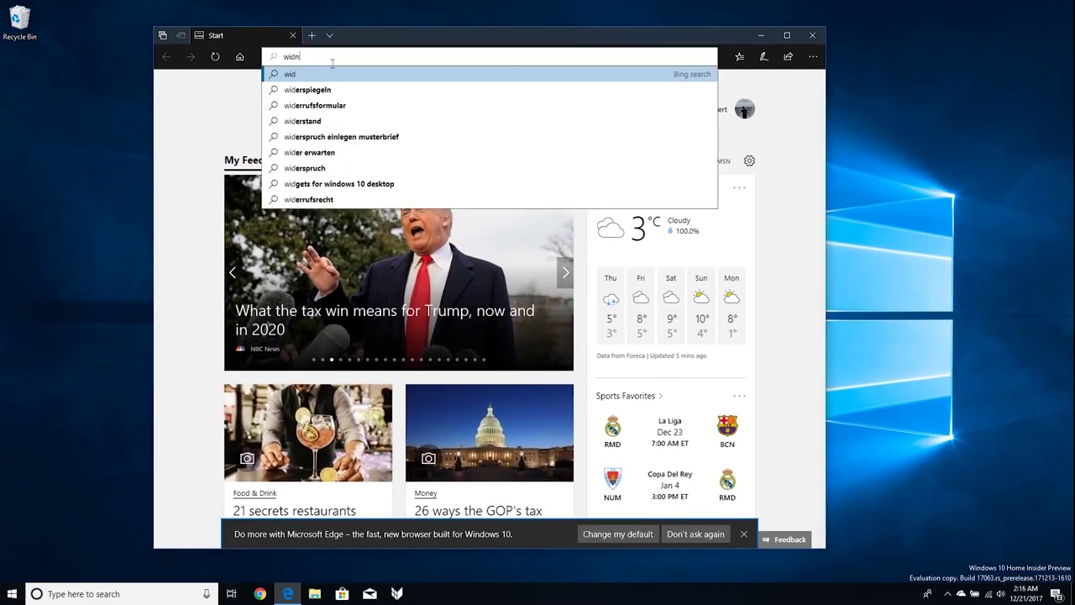
pyautogui.press('Return')
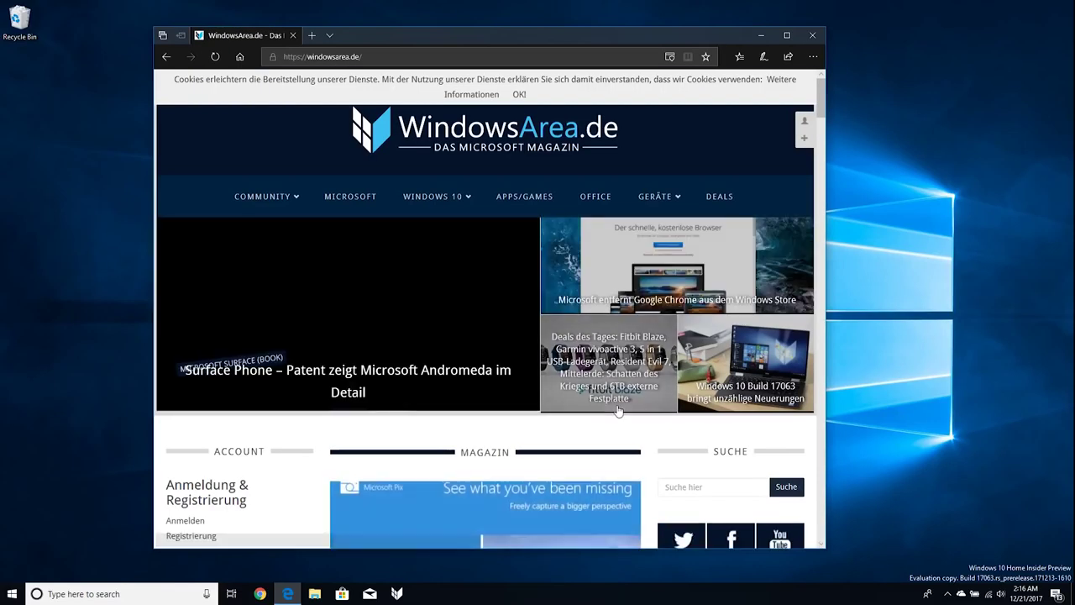
pyautogui.click(519, 96)
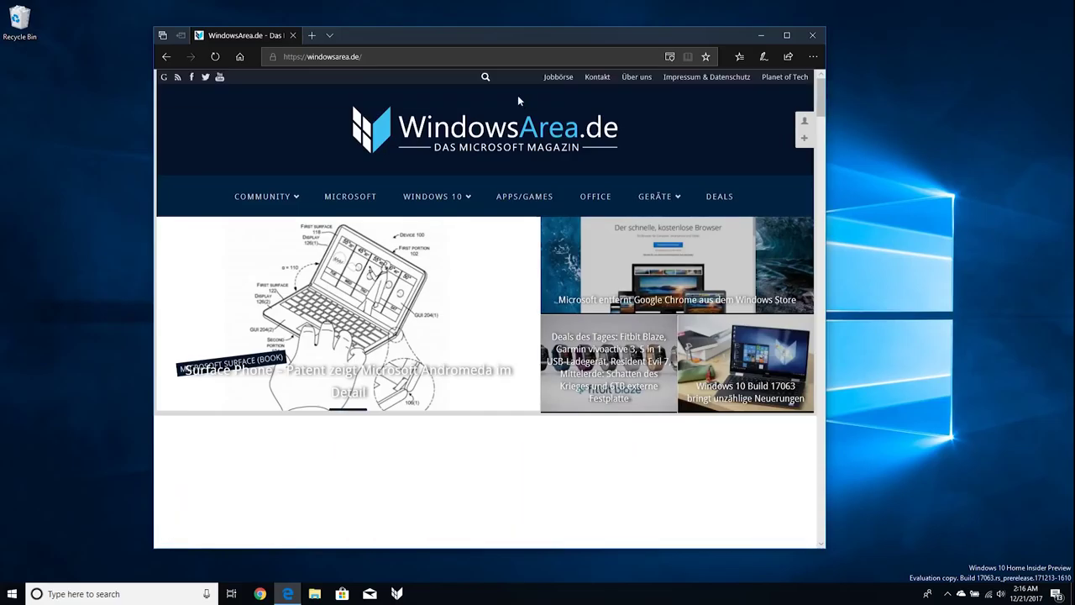
pyautogui.scroll(-15, 518, 252)
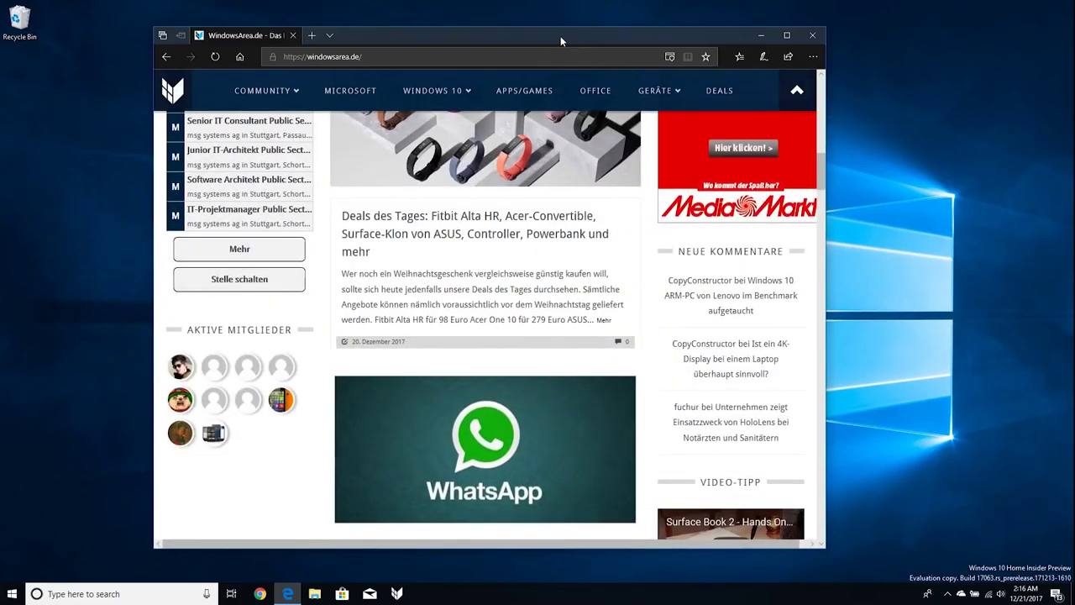
# Reposition the browser window slightly on the desktop and open two new tabs
pyautogui.moveTo(561, 40); pyautogui.dragTo(590, 39)
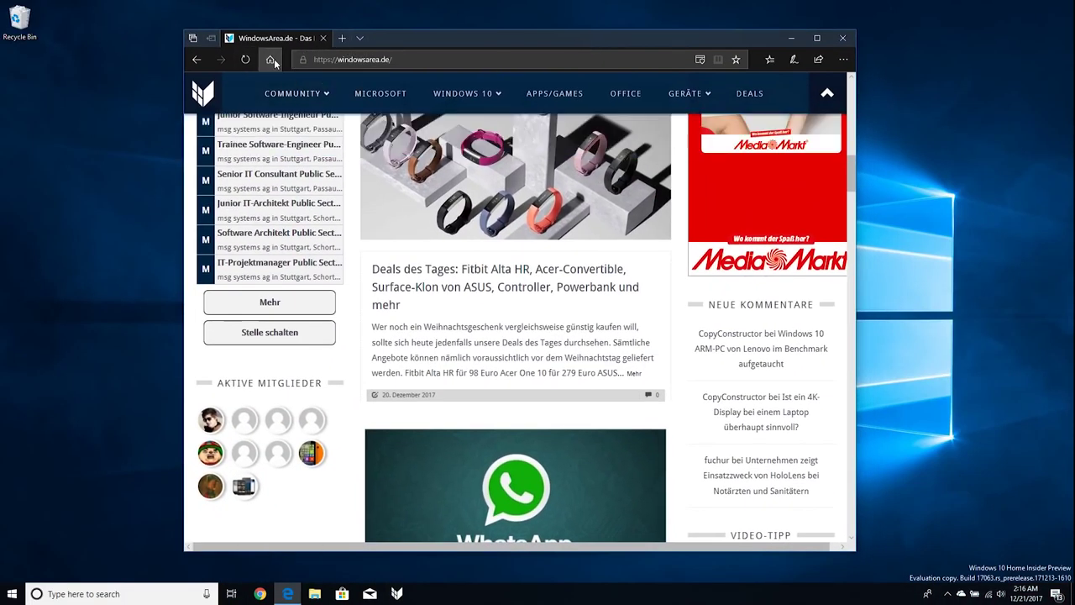
pyautogui.moveTo(716, 84)
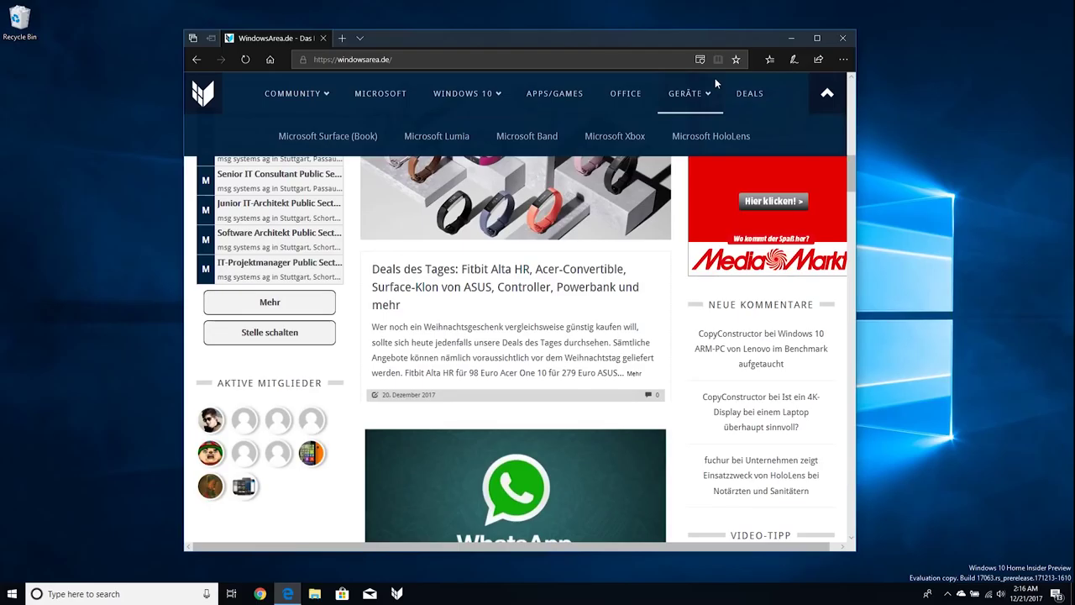
pyautogui.hotkey('ctrl', 't')
pyautogui.hotkey('ctrl', 't')
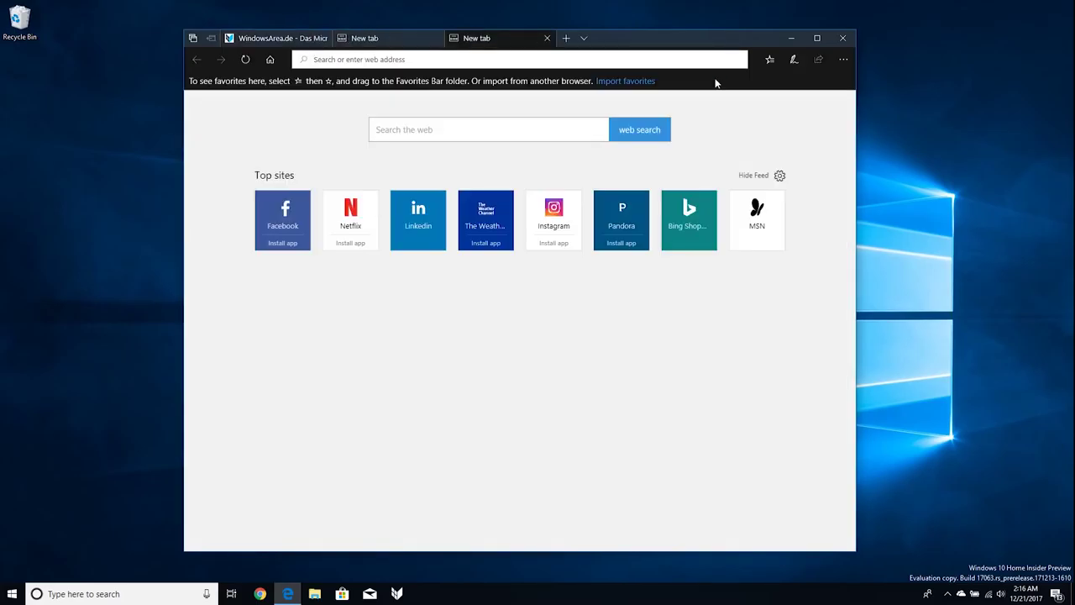
# Show the desktop, open Cortana's Notebook and look through its Organizer and Manage Skills sections
pyautogui.press('super+d')
pyautogui.click(126, 597)
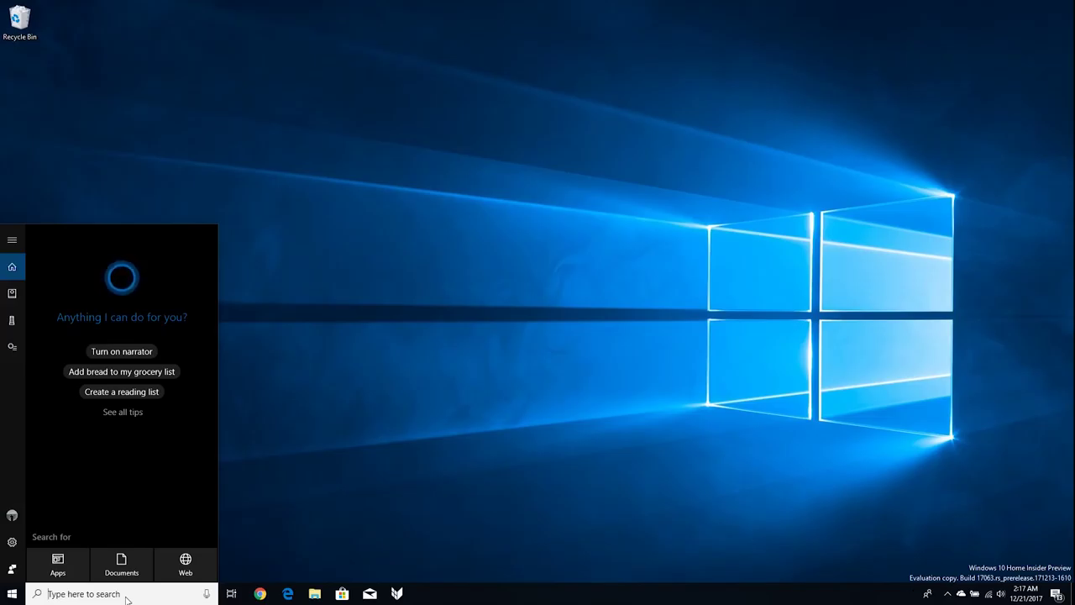
pyautogui.click(12, 294)
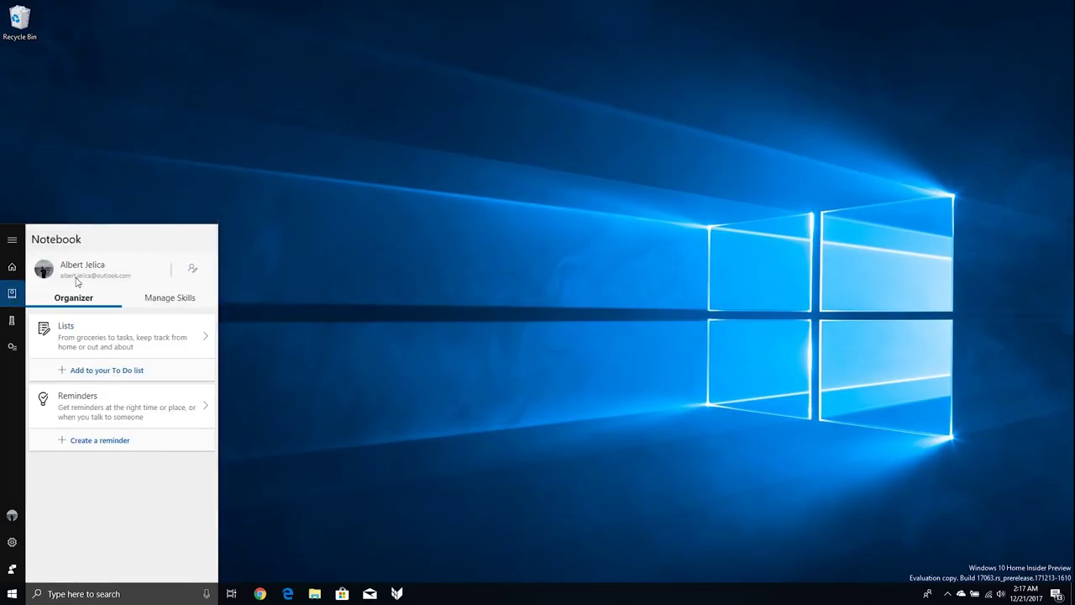
pyautogui.click(158, 301)
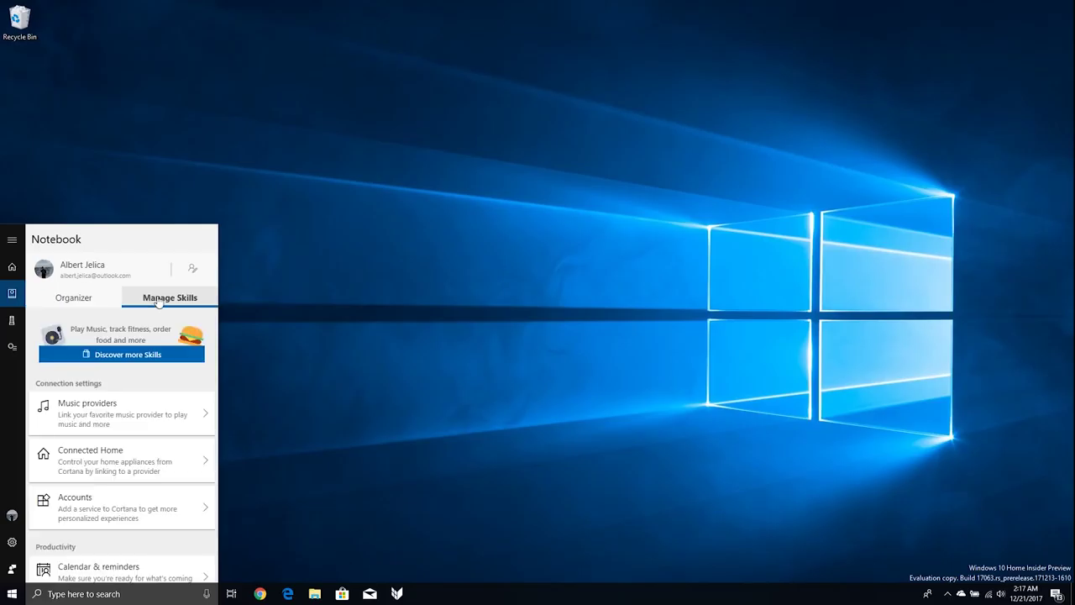
pyautogui.scroll(-8, 117, 428)
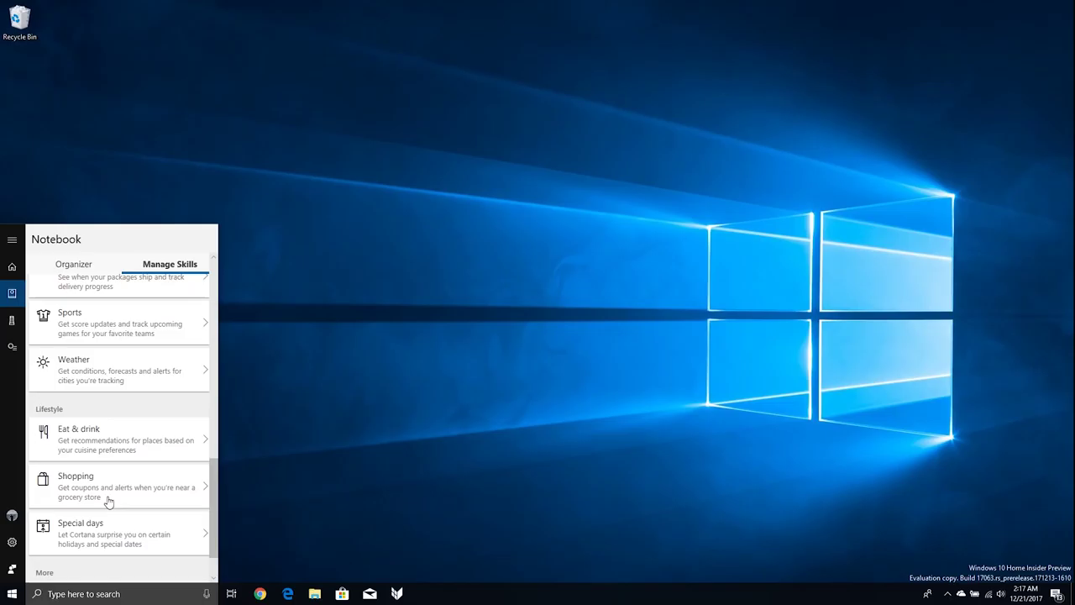
pyautogui.scroll(10, 107, 501)
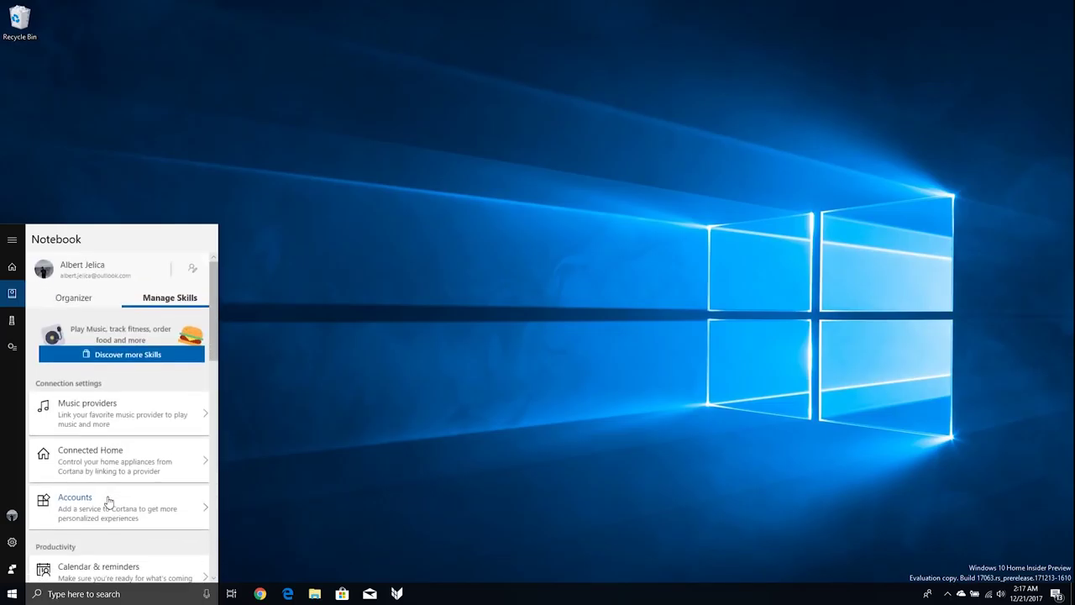
pyautogui.click(82, 305)
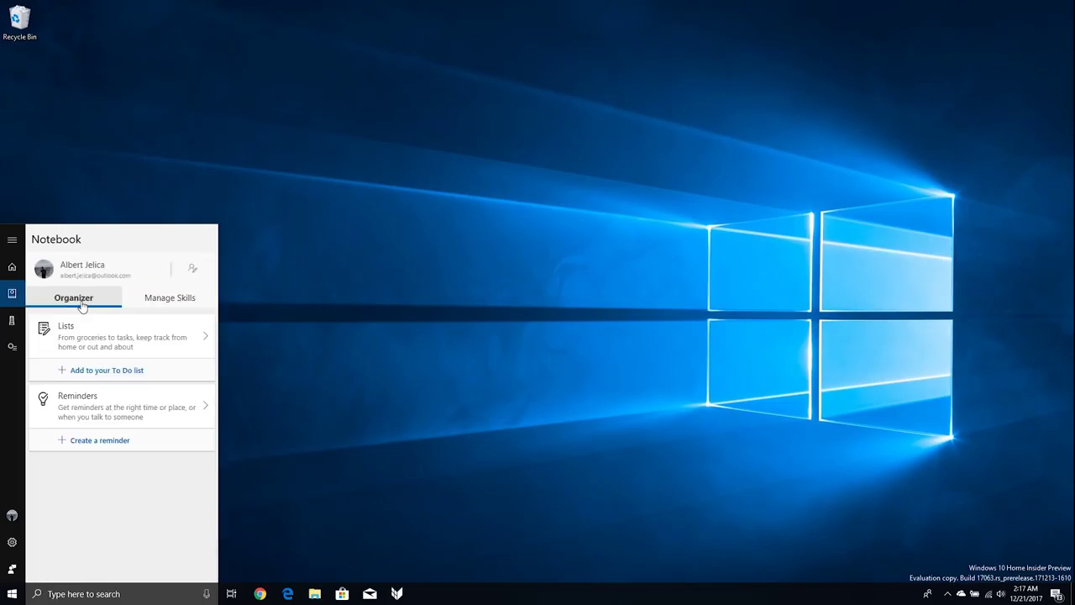
pyautogui.click(156, 300)
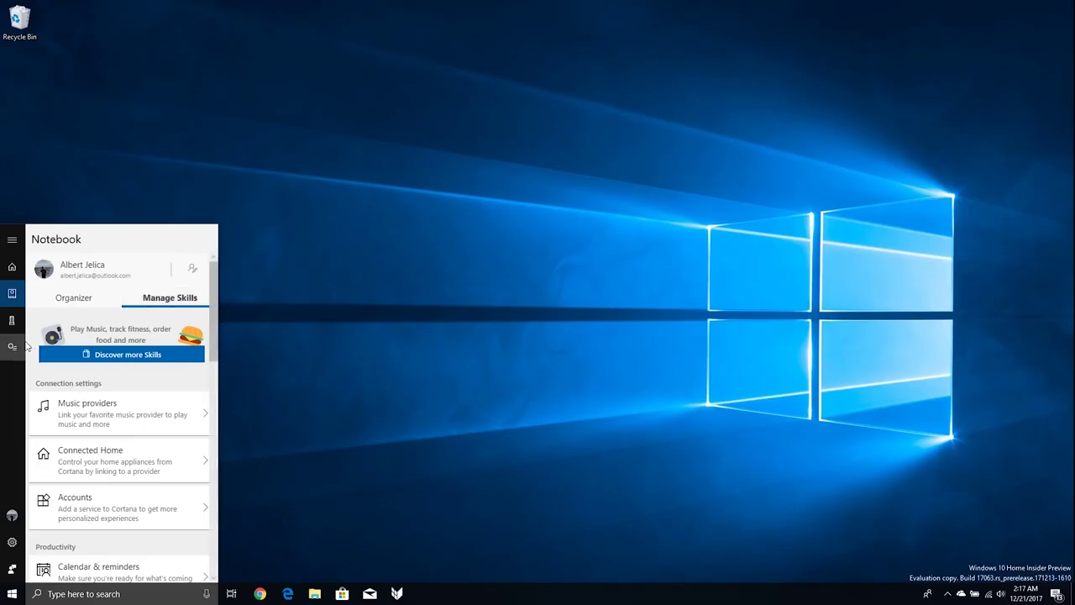
# Open Cortana's lists in a restored window, try to add the suggested Eggs item to the Grocery list, and close the window
pyautogui.click(12, 347)
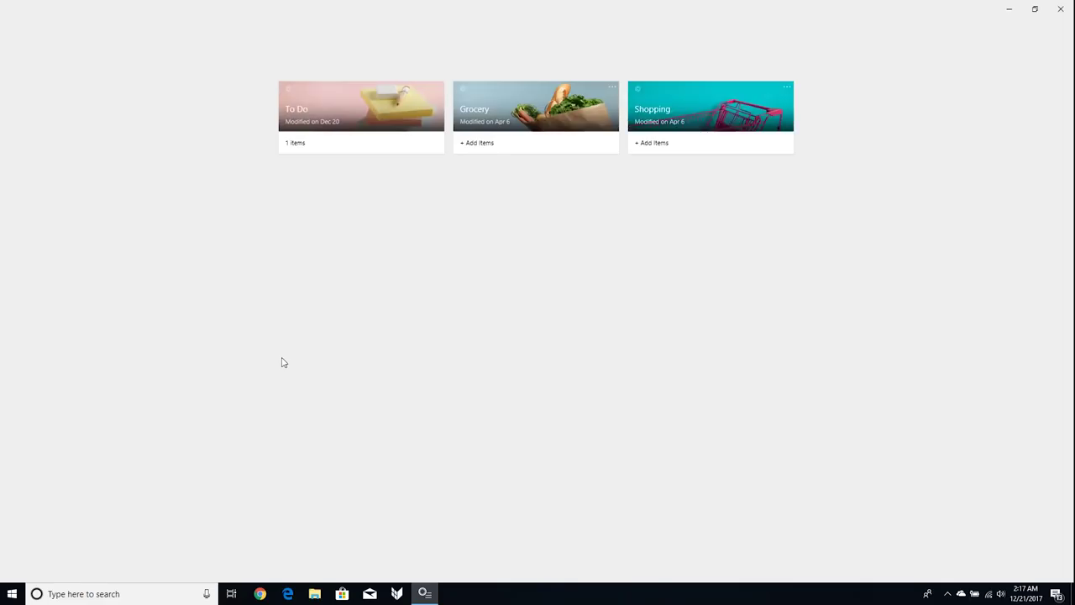
pyautogui.moveTo(486, 3)
pyautogui.mouseDown()
pyautogui.moveTo(473, 45)
pyautogui.moveTo(493, 19)
pyautogui.mouseUp()
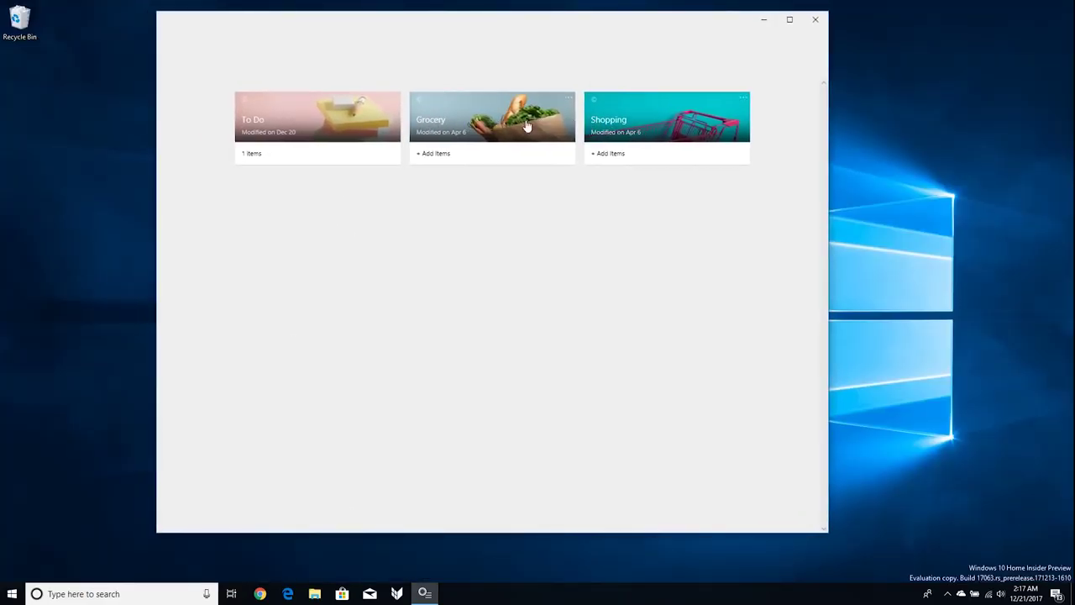
pyautogui.click(458, 119)
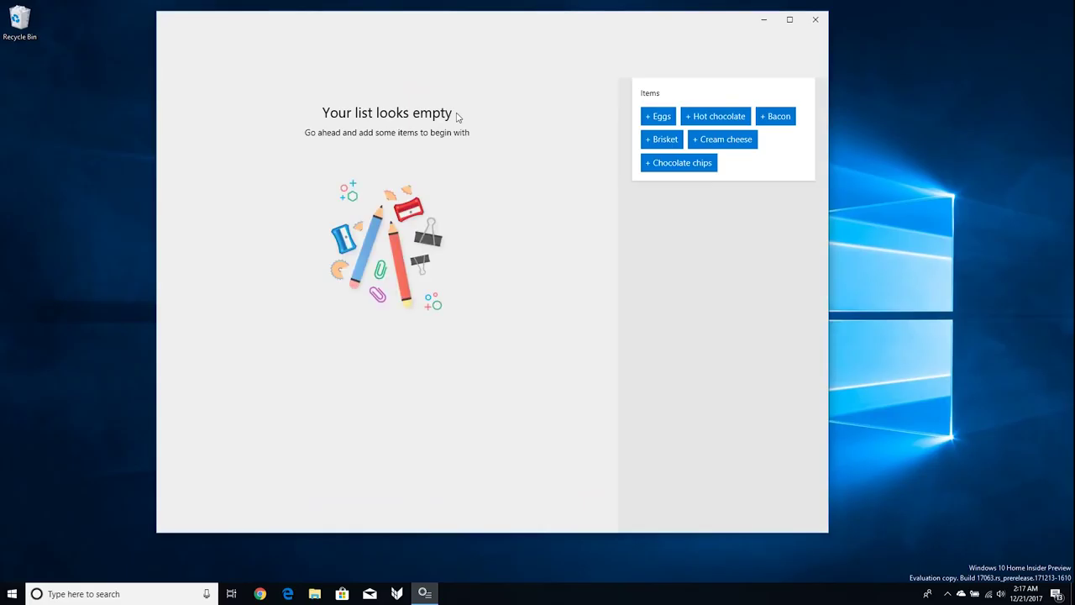
pyautogui.click(650, 118)
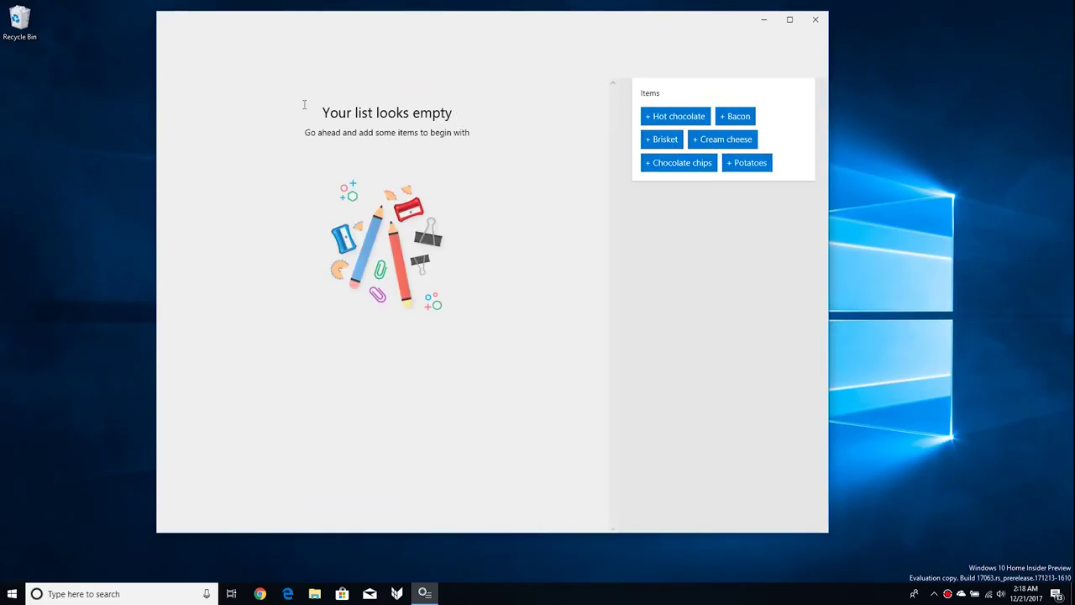
pyautogui.click(168, 27)
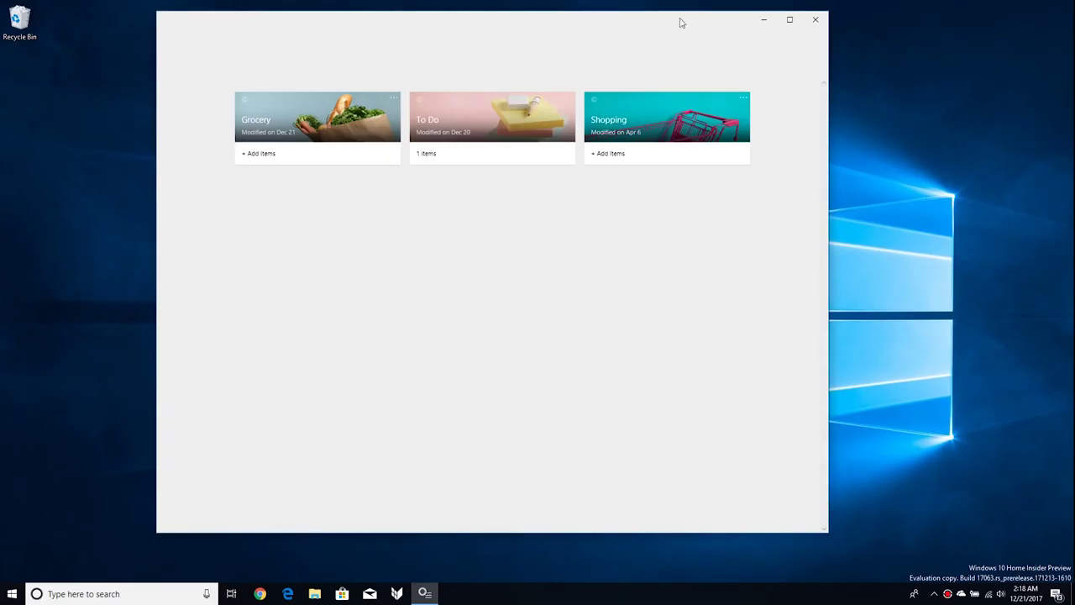
pyautogui.click(825, 21)
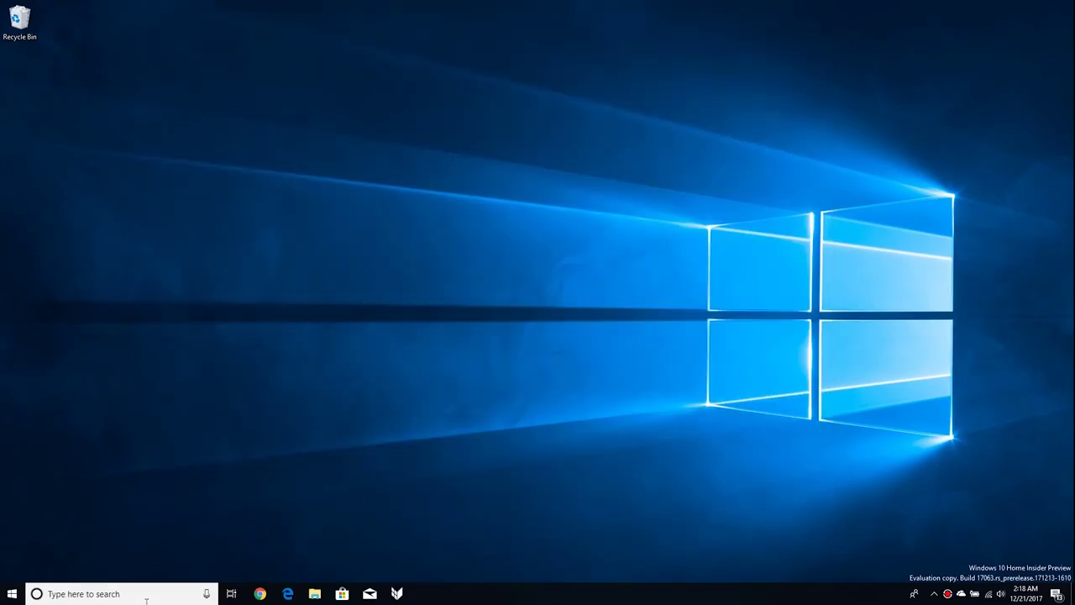
# Reopen Cortana's lists, add the suggested Workout and Pay cooking gas bill items to the To Do list, and close the window
pyautogui.click(118, 593)
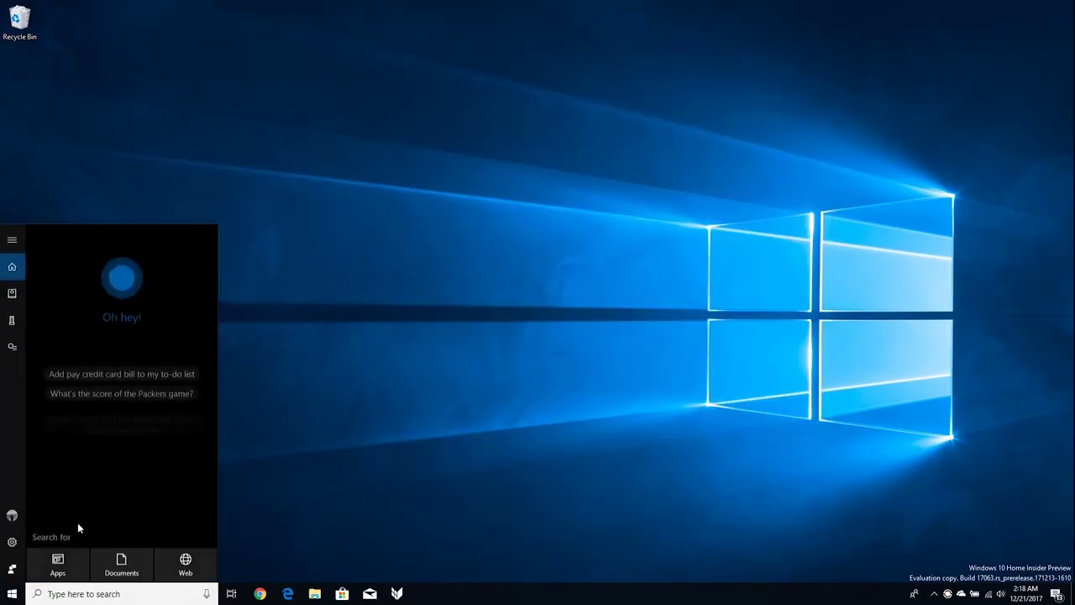
pyautogui.click(14, 322)
pyautogui.click(13, 346)
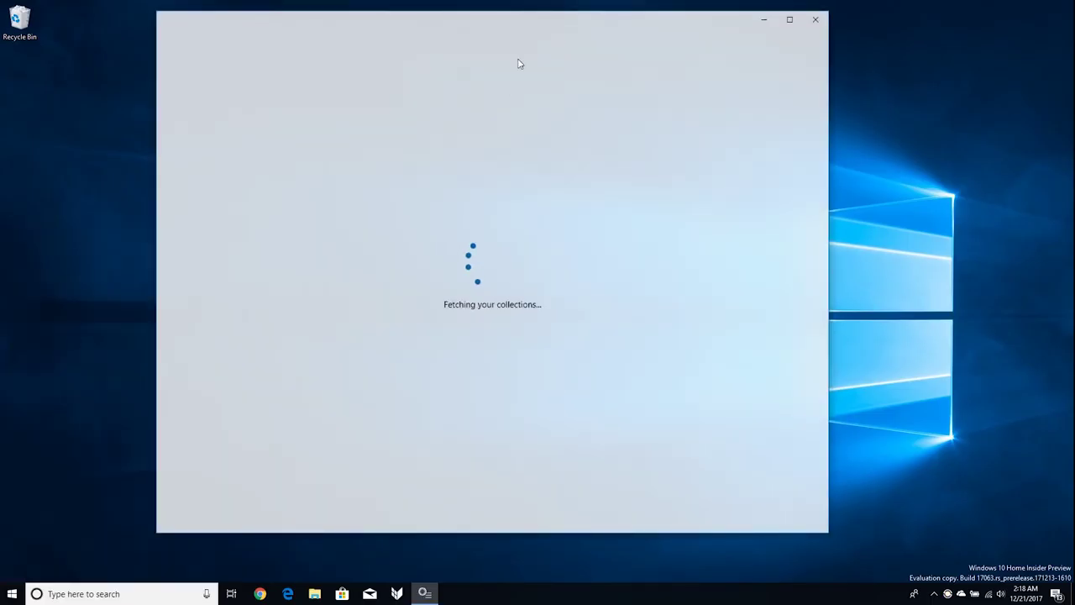
pyautogui.moveTo(626, 18); pyautogui.dragTo(626, 35)
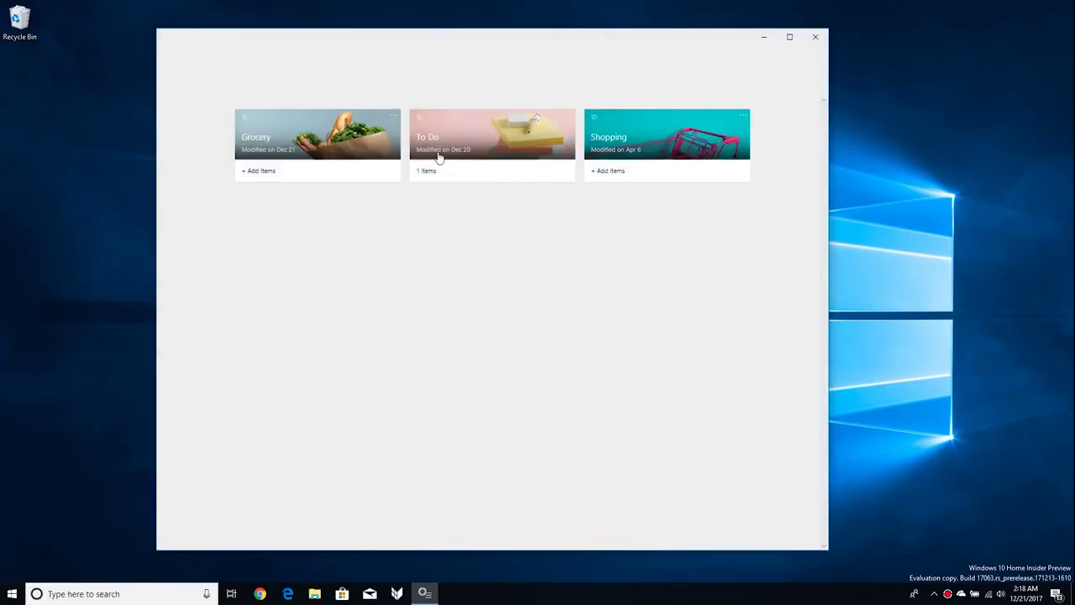
pyautogui.click(430, 161)
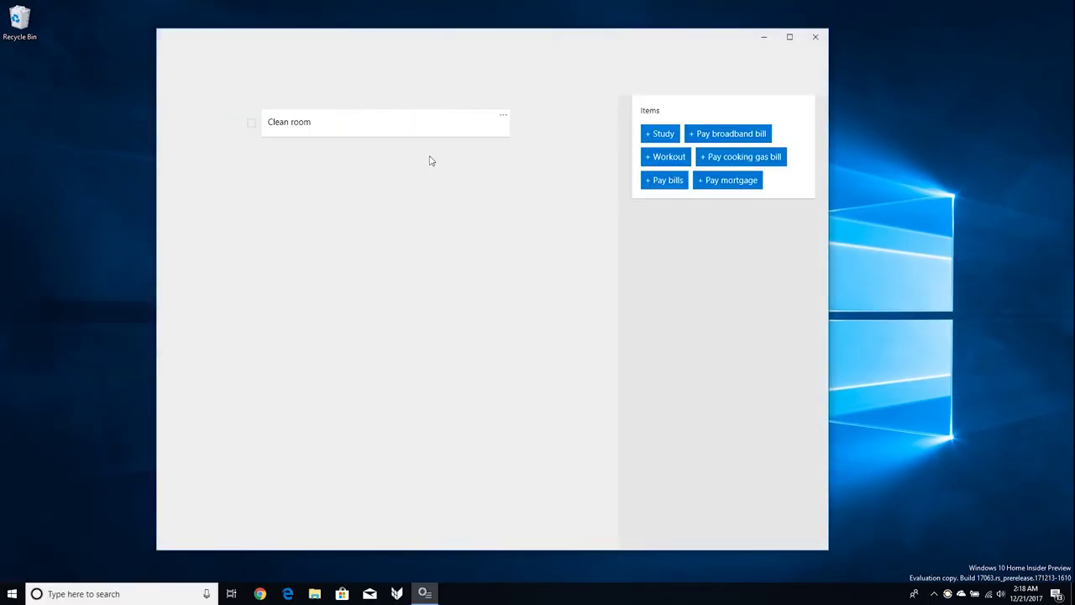
pyautogui.click(663, 159)
pyautogui.click(679, 162)
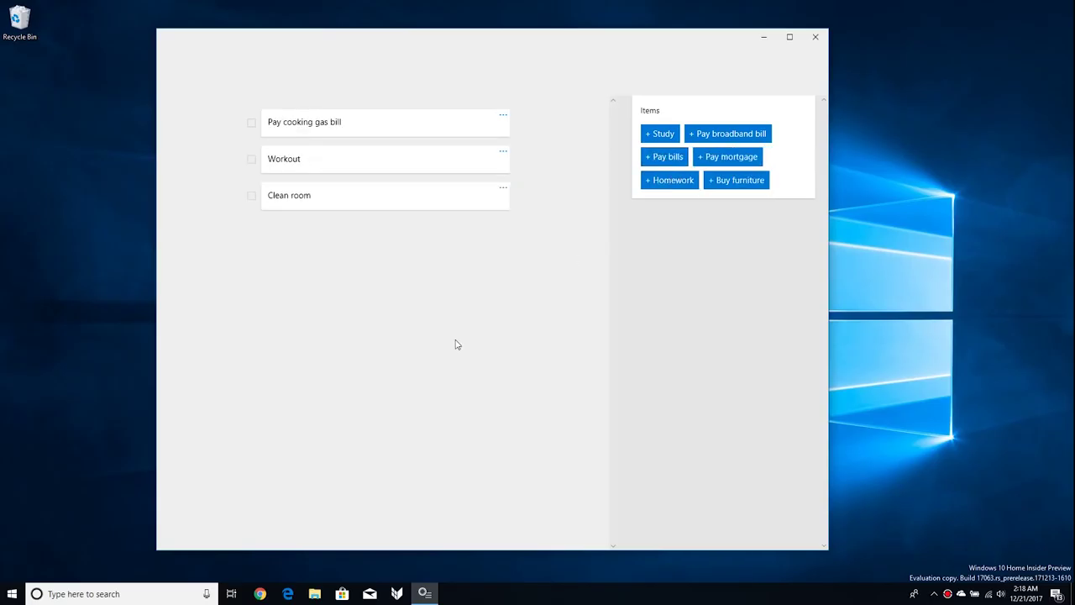
pyautogui.hotkey('alt', 'F4')
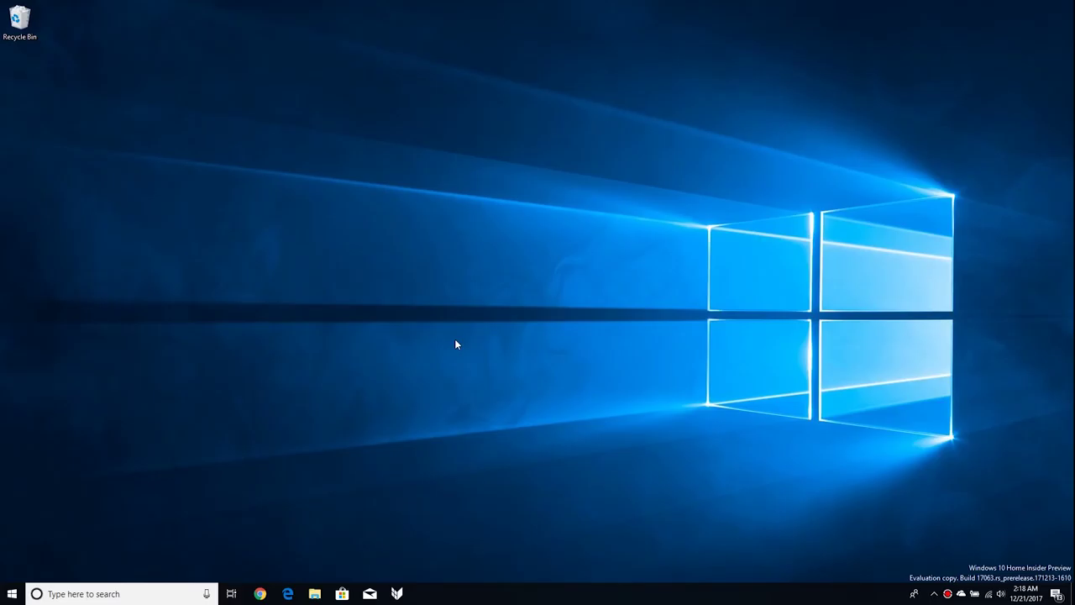
# Open Windows Settings and make its window smaller so the categories rearrange into three columns
pyautogui.click(12, 594)
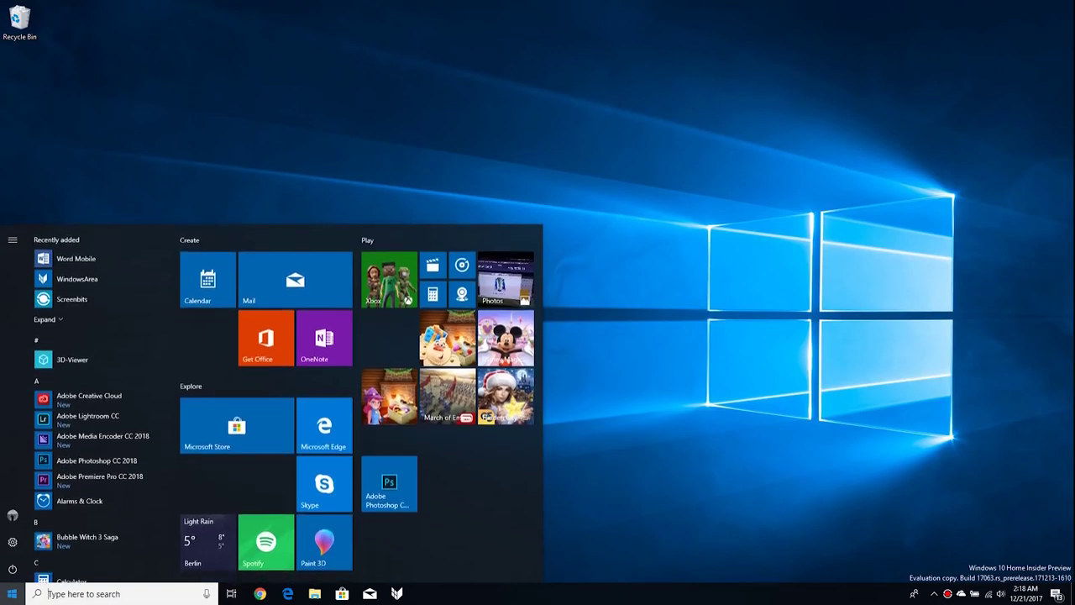
pyautogui.click(12, 542)
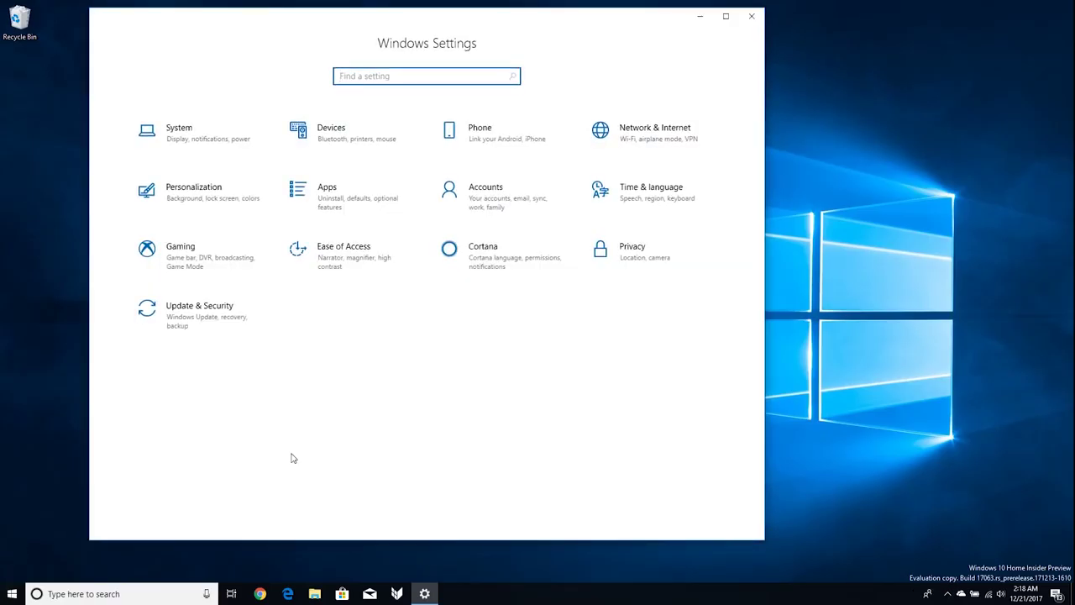
pyautogui.moveTo(90, 12); pyautogui.dragTo(225, 84)
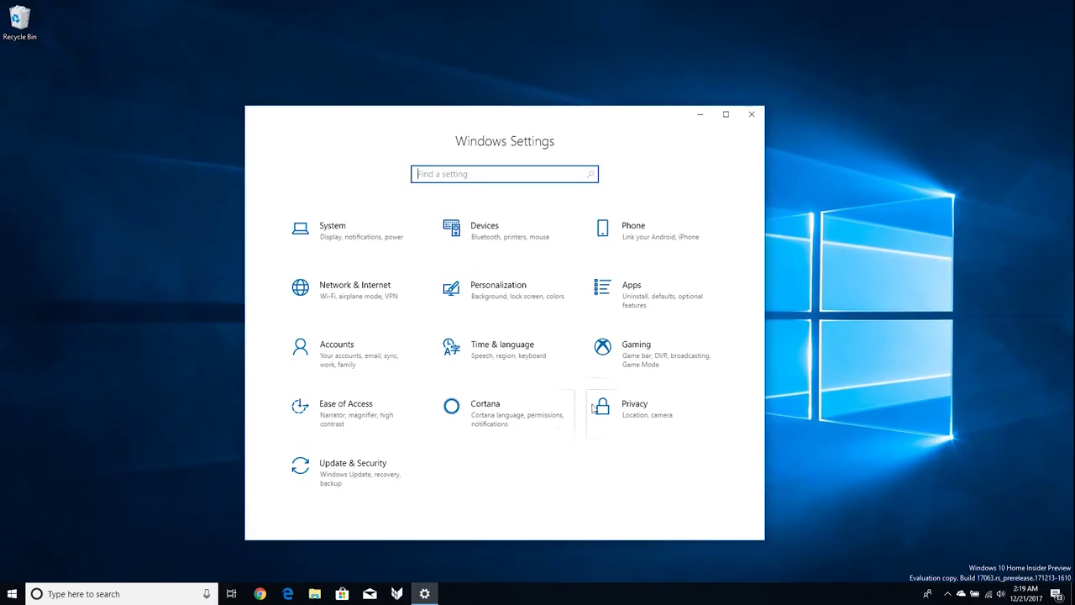
# Open the Activity history page of the Privacy settings and examine its account filter, collection and clearing options
pyautogui.click(630, 412)
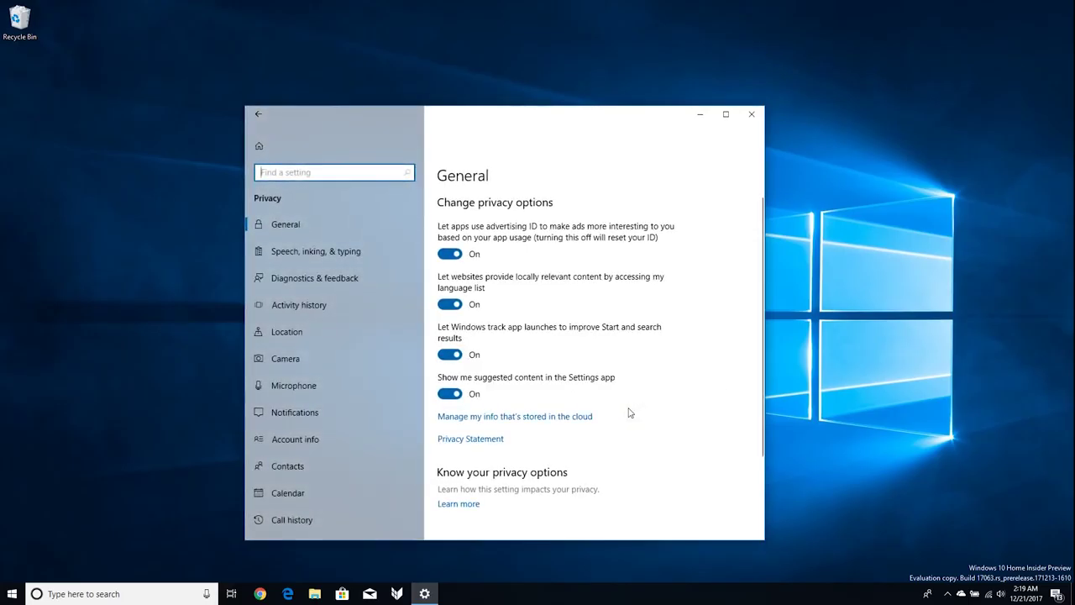
pyautogui.click(309, 311)
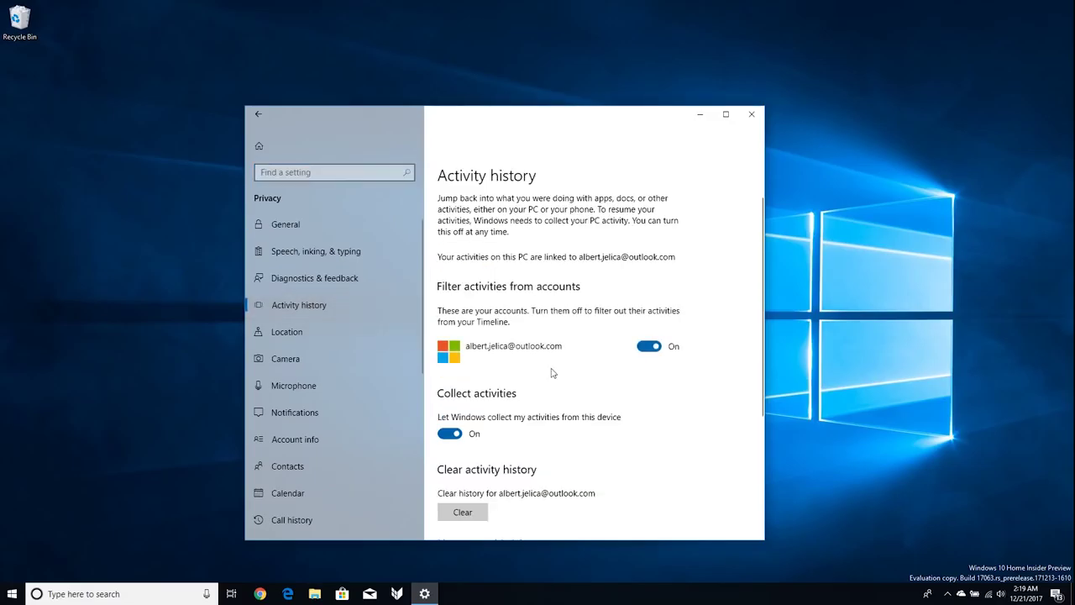
pyautogui.scroll(-3, 551, 372)
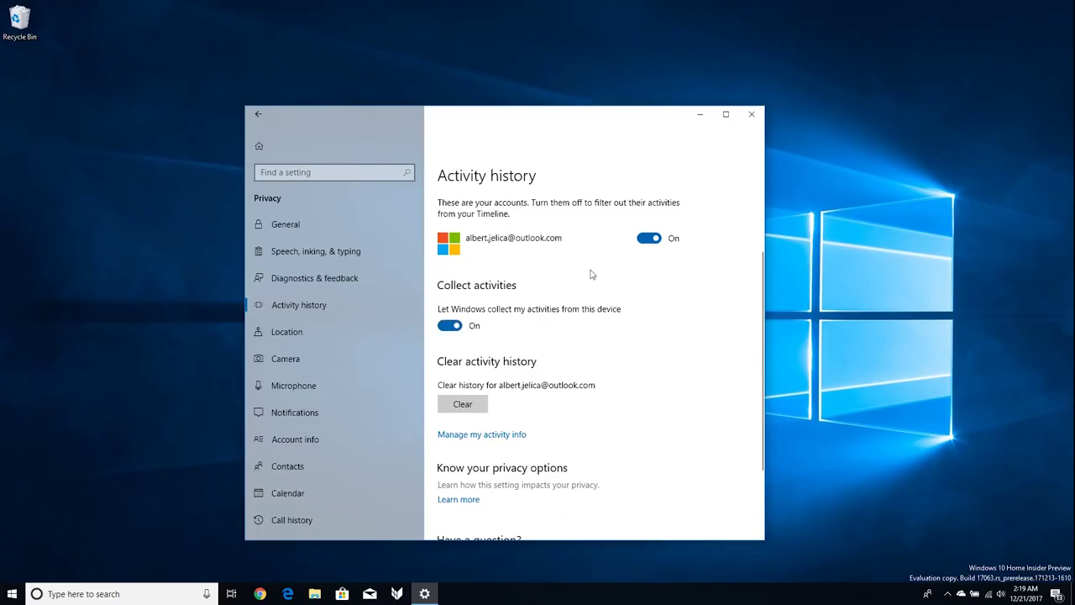
pyautogui.scroll(-3, 515, 440)
pyautogui.scroll(6, 513, 441)
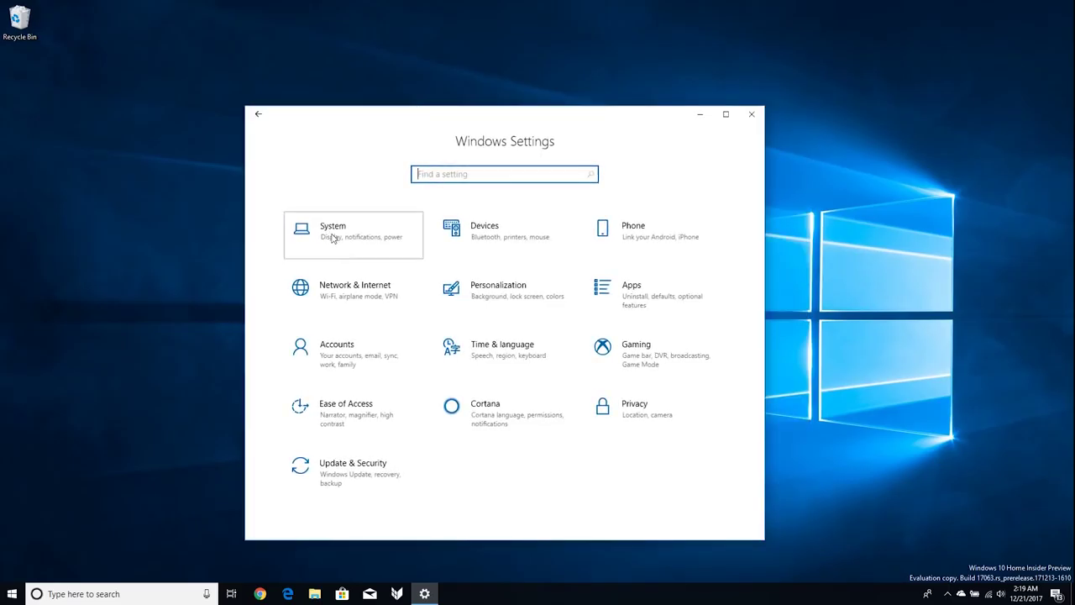
# Open the display's advanced scaling settings and turn on letting Windows try to fix apps so they're not blurry
pyautogui.click(320, 228)
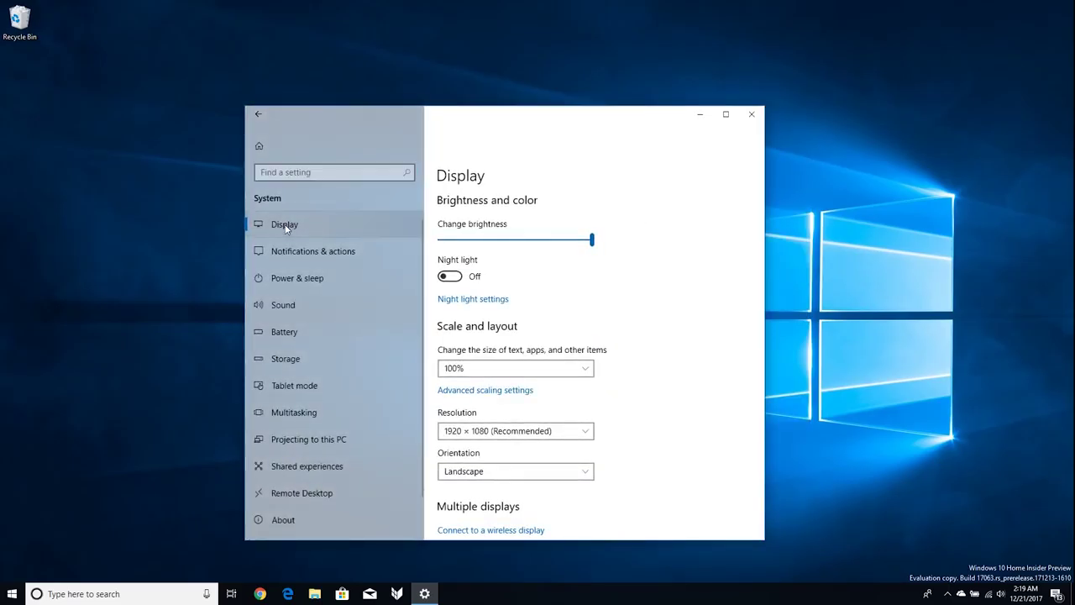
pyautogui.scroll(-3, 561, 343)
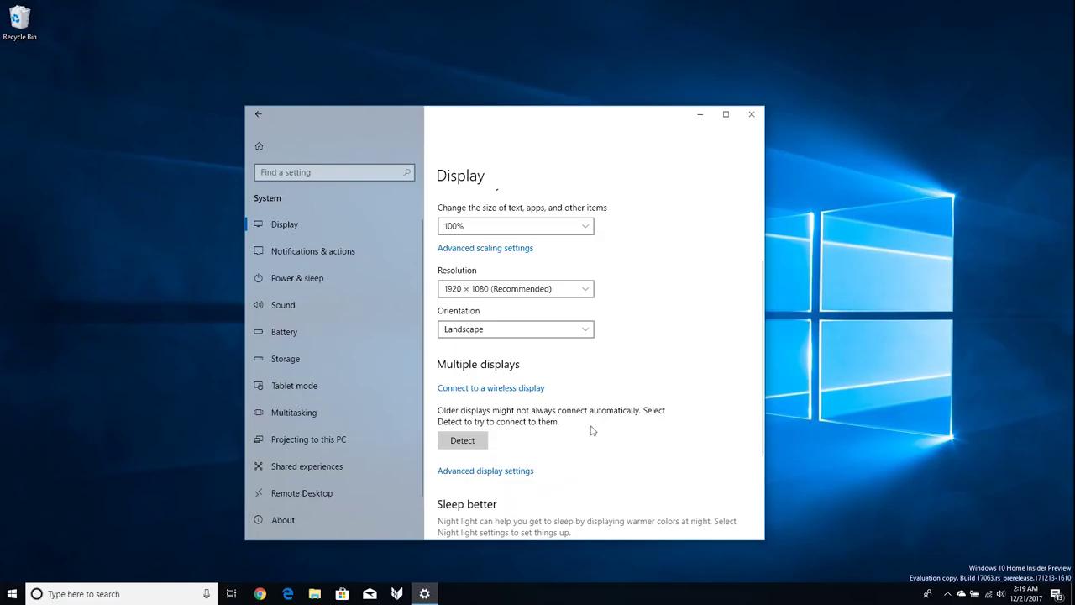
pyautogui.click(507, 239)
pyautogui.click(272, 281)
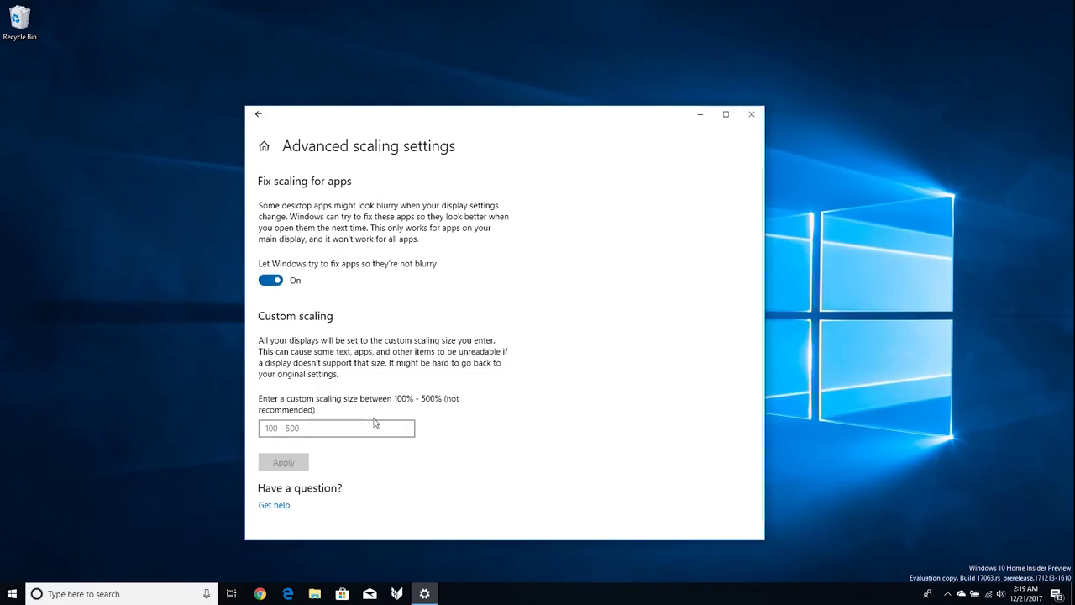
pyautogui.scroll(-1, 373, 424)
pyautogui.scroll(1, 374, 423)
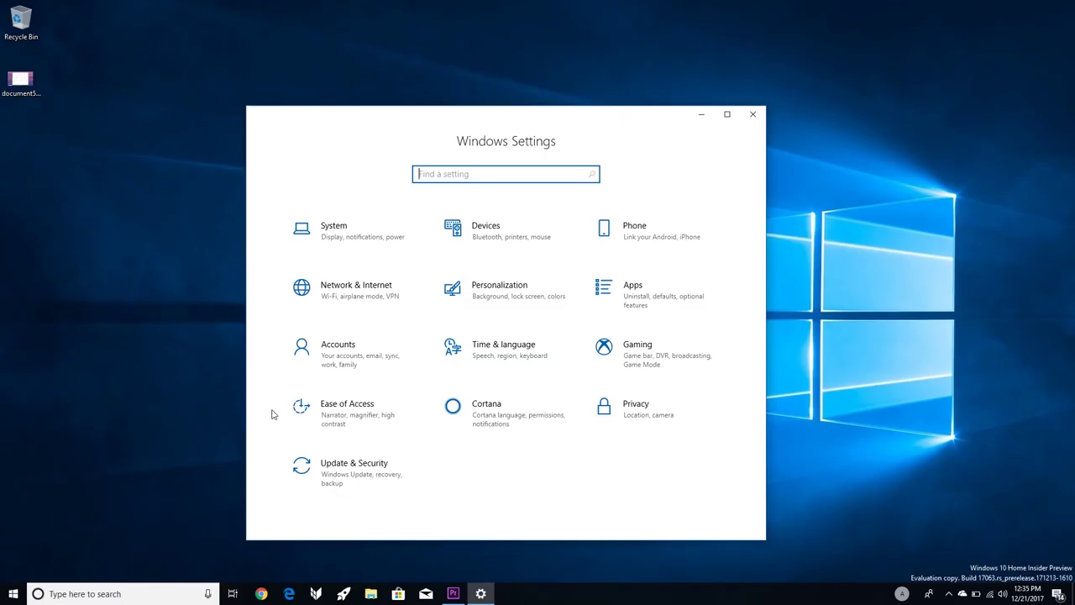
# Open the Keyboard page of the Time & language settings and expand the German (Germany) keyboard entry
pyautogui.click(511, 355)
pyautogui.click(304, 278)
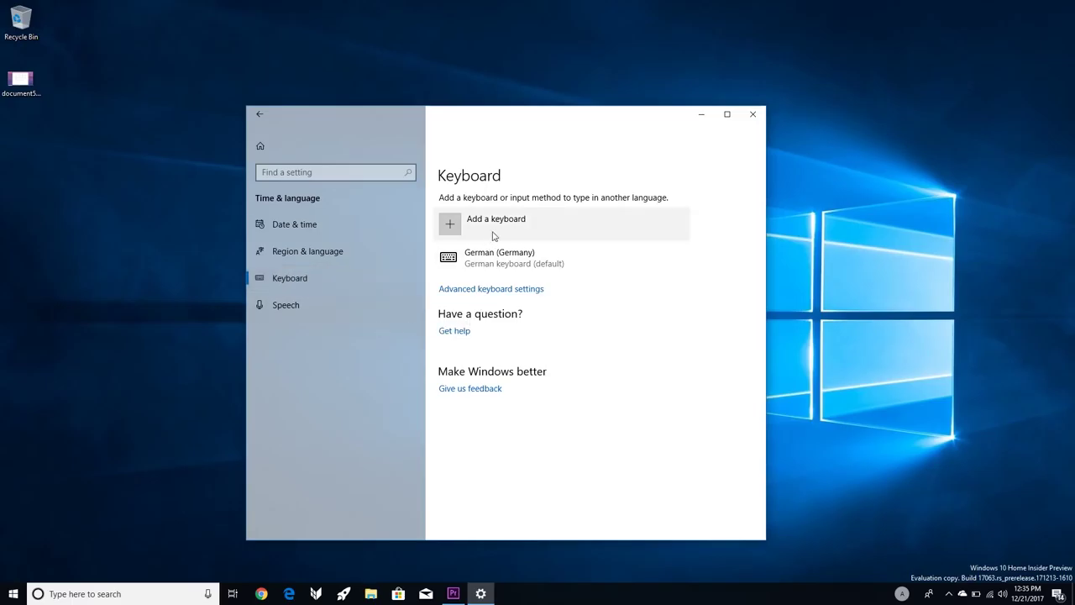
pyautogui.click(535, 259)
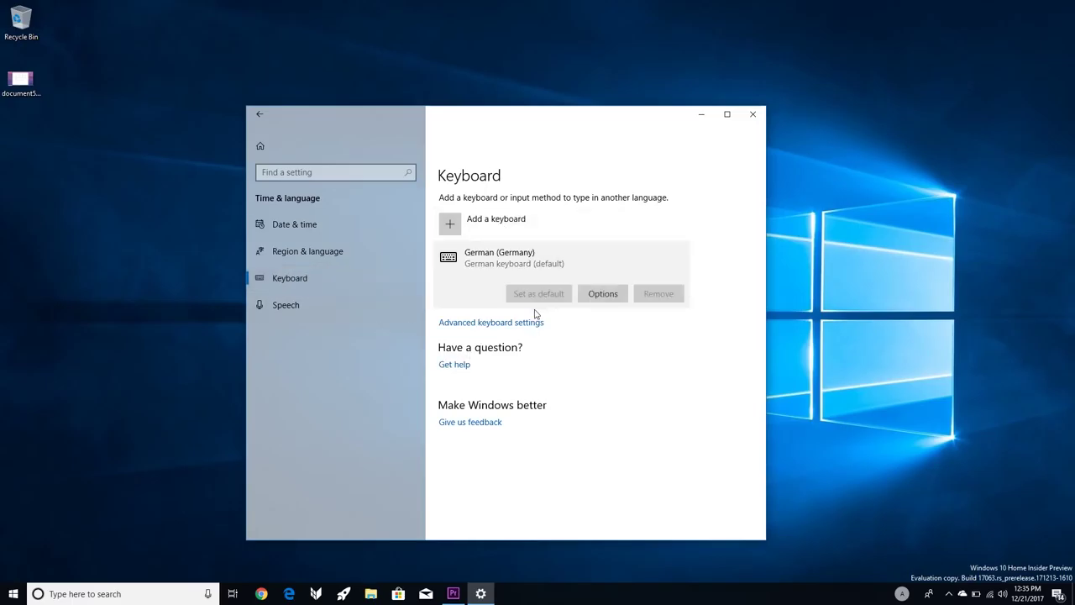
# Open the Region & language page and search the languages available to install for "deutsch"
pyautogui.click(298, 259)
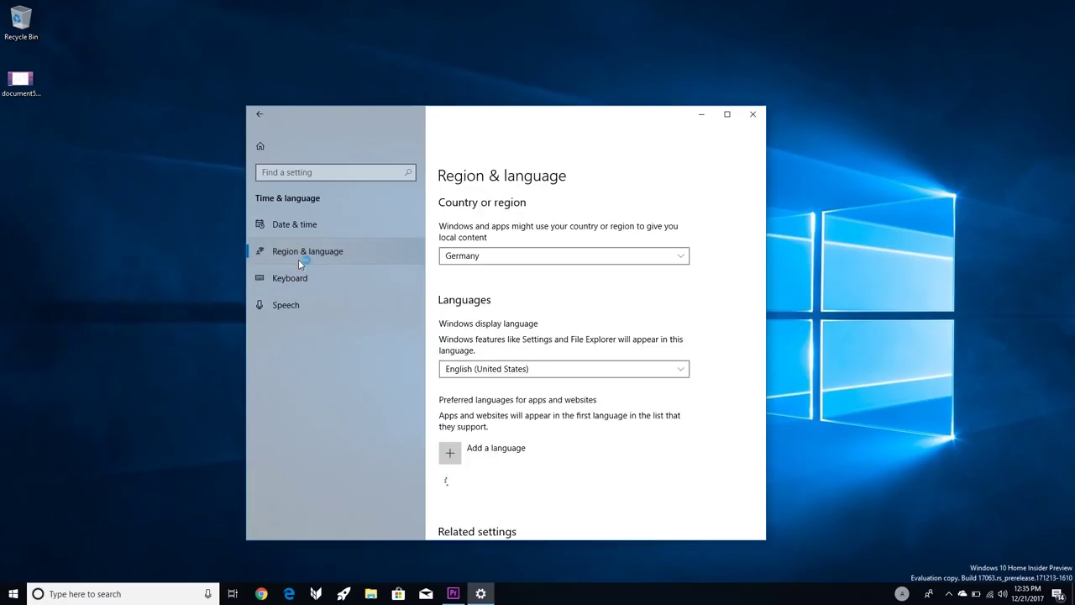
pyautogui.scroll(-2, 502, 336)
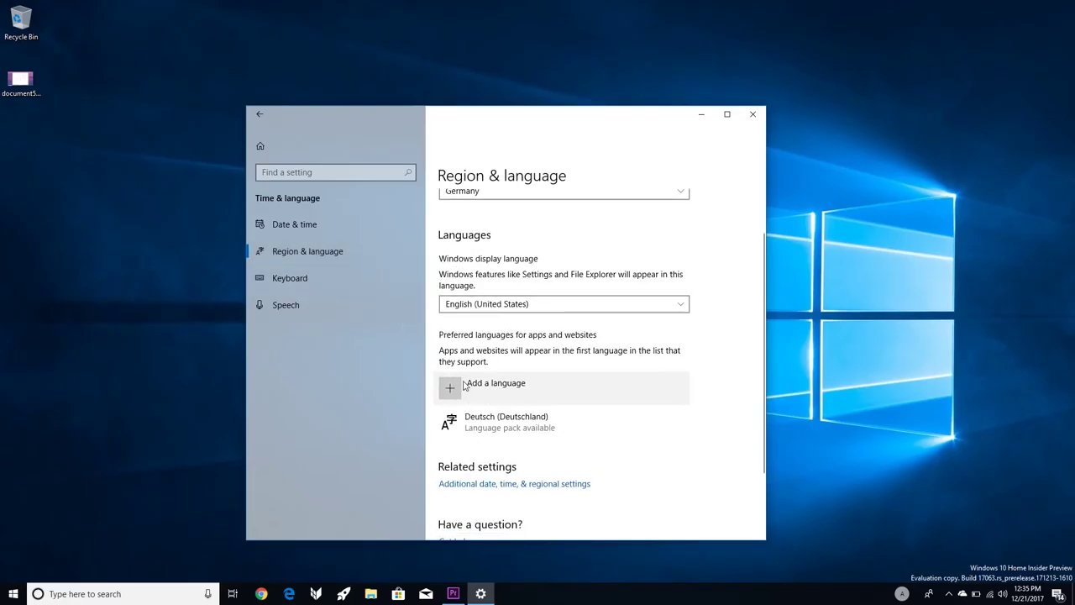
pyautogui.click(451, 383)
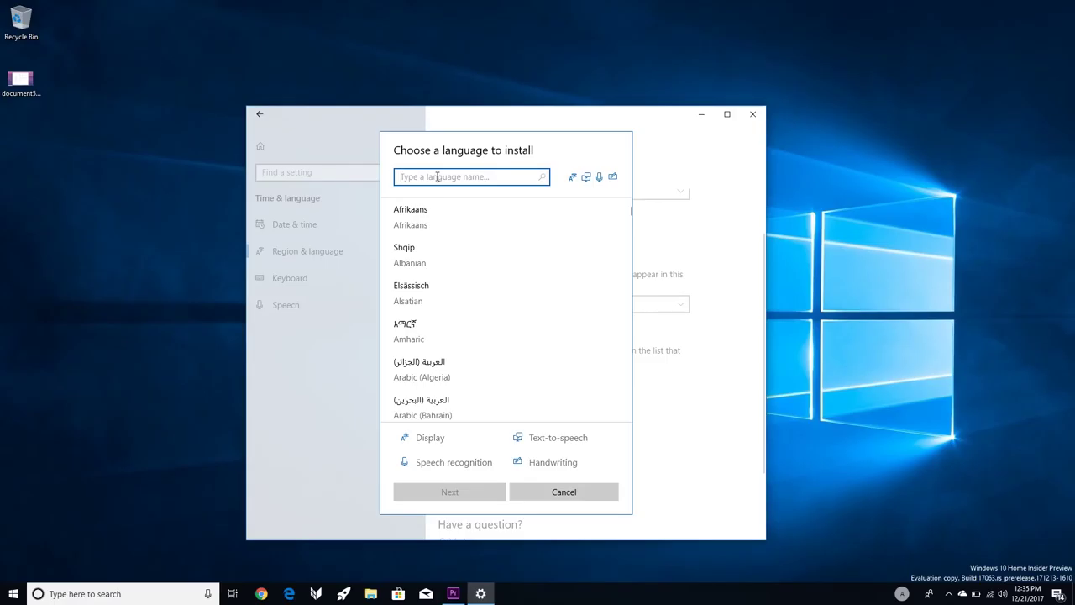
pyautogui.write('deutsch')
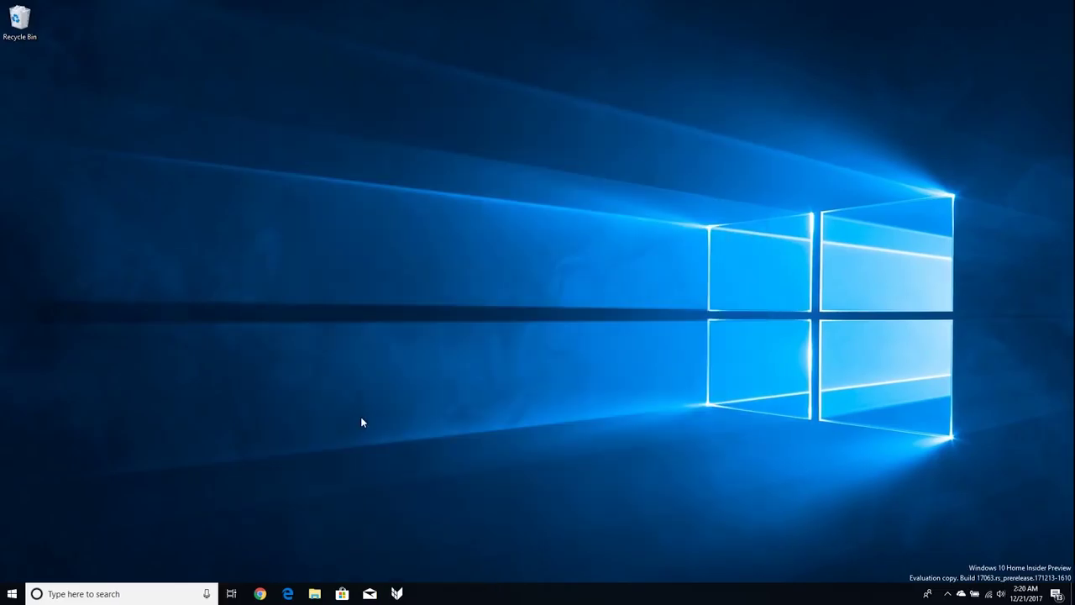
# Open Windows Settings and go to the Documents page of the Privacy settings
pyautogui.press('super+i')
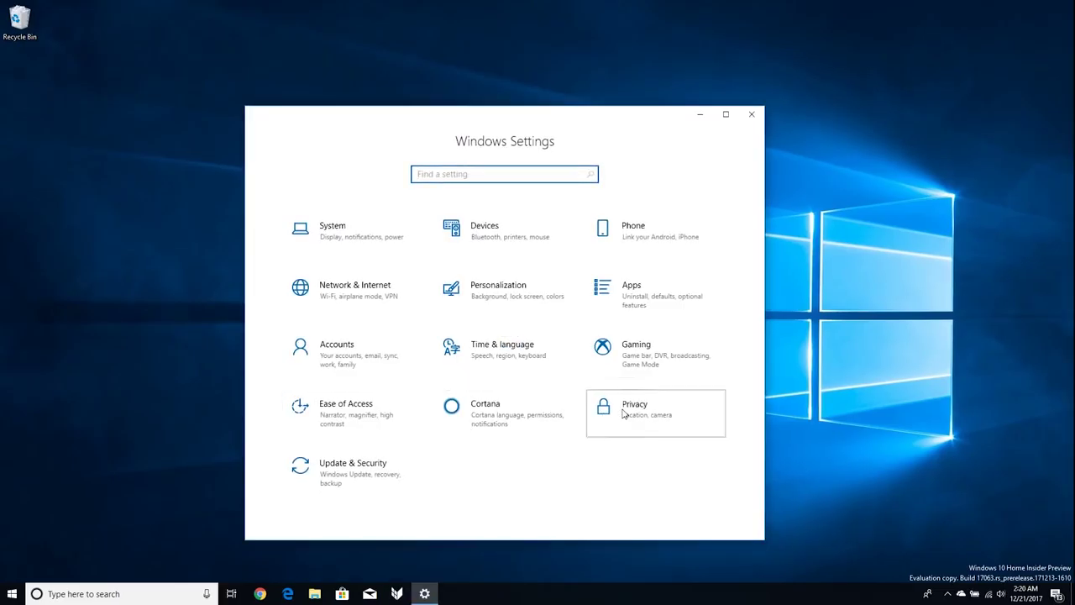
pyautogui.click(603, 407)
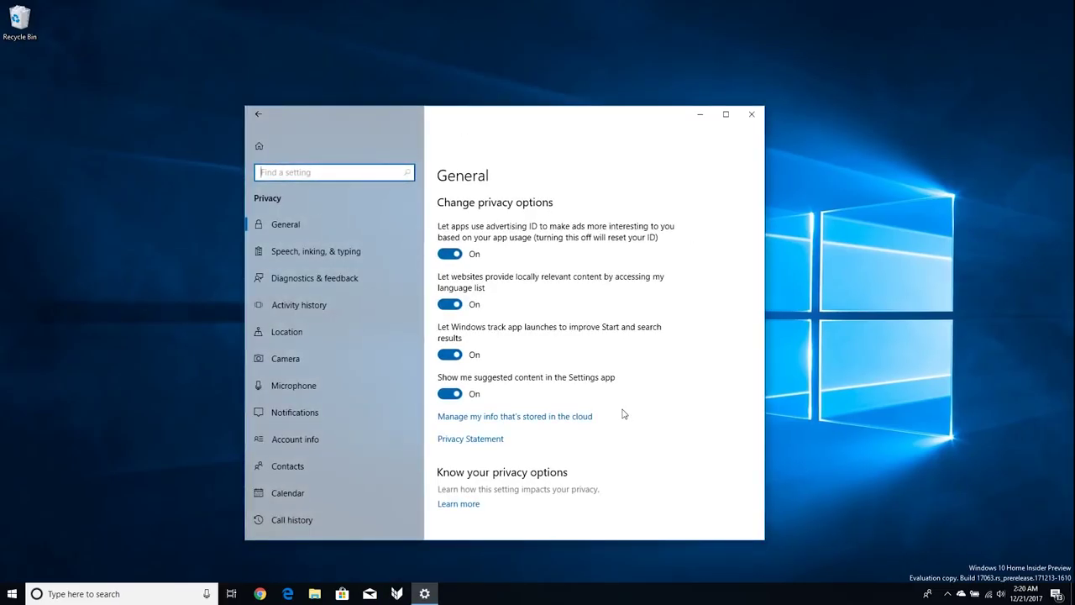
pyautogui.scroll(-8, 391, 410)
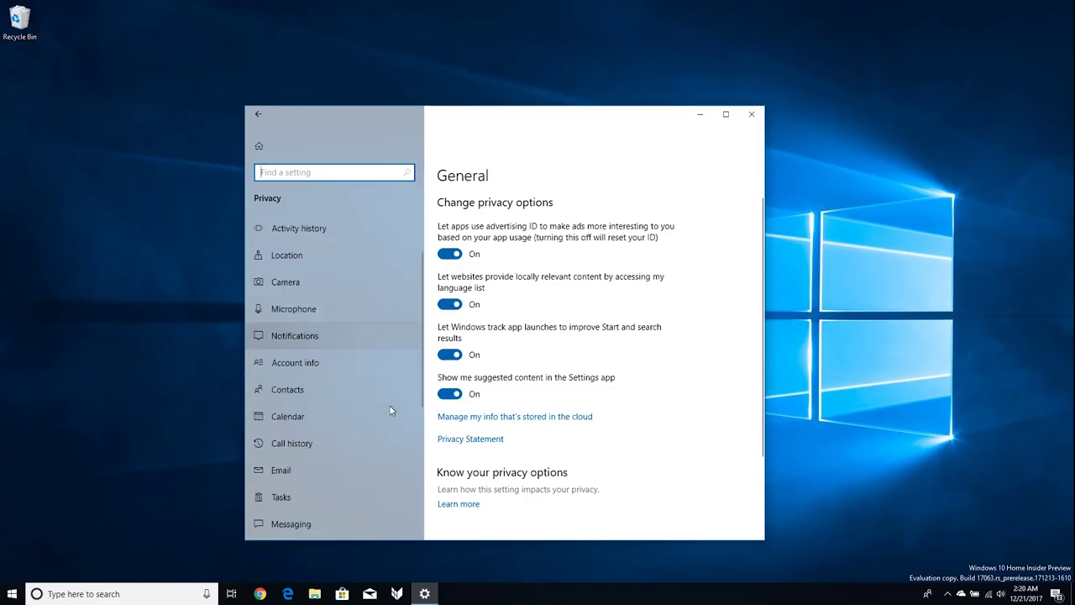
pyautogui.click(300, 426)
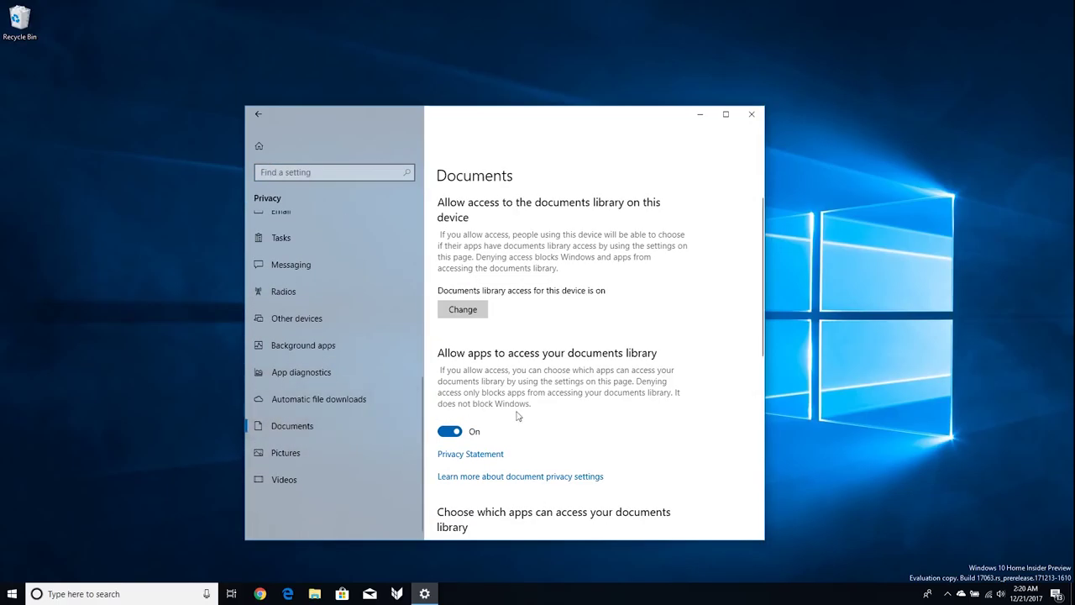
# Switch the device's documents library access off and back on
pyautogui.click(460, 310)
pyautogui.click(413, 274)
pyautogui.click(420, 276)
# Allow Excel Mobile and Word Mobile to access the documents library
pyautogui.scroll(-8, 542, 297)
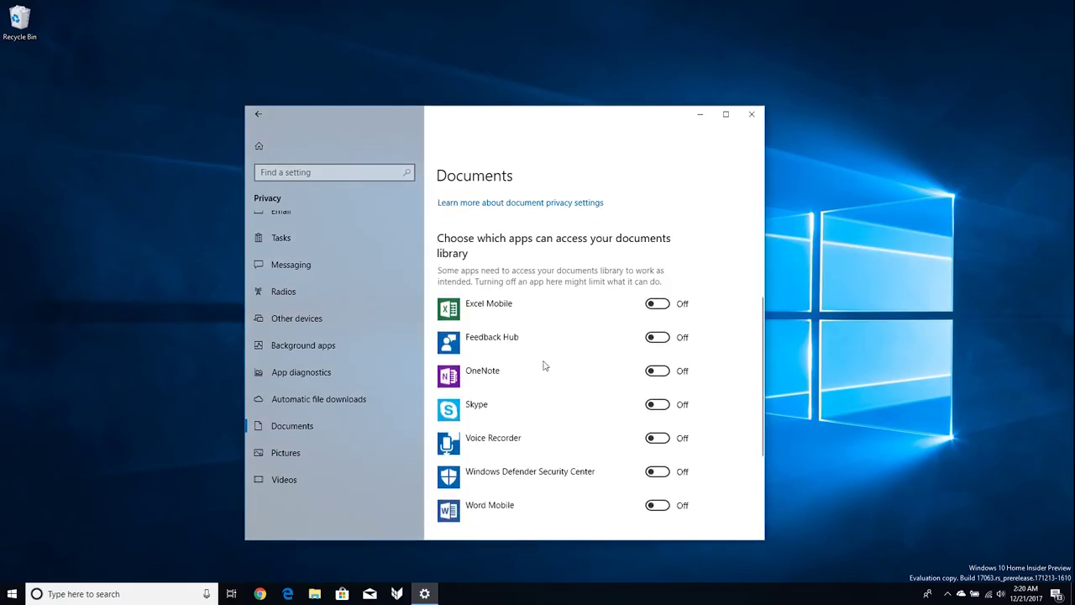
pyautogui.click(658, 211)
pyautogui.click(658, 412)
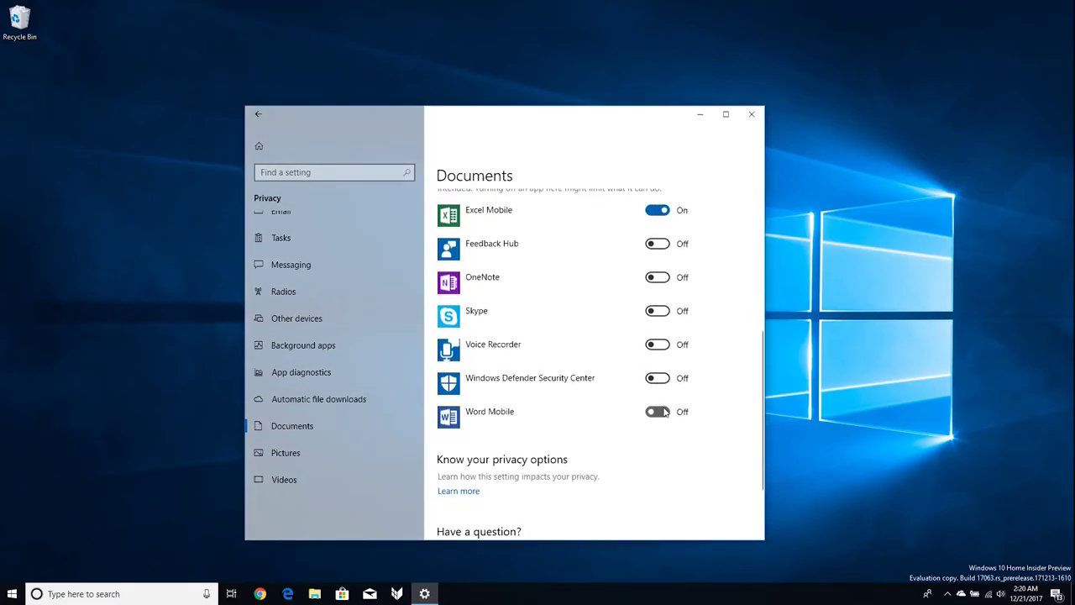
# Open the Pictures privacy page and allow Photos to access the pictures library
pyautogui.click(327, 456)
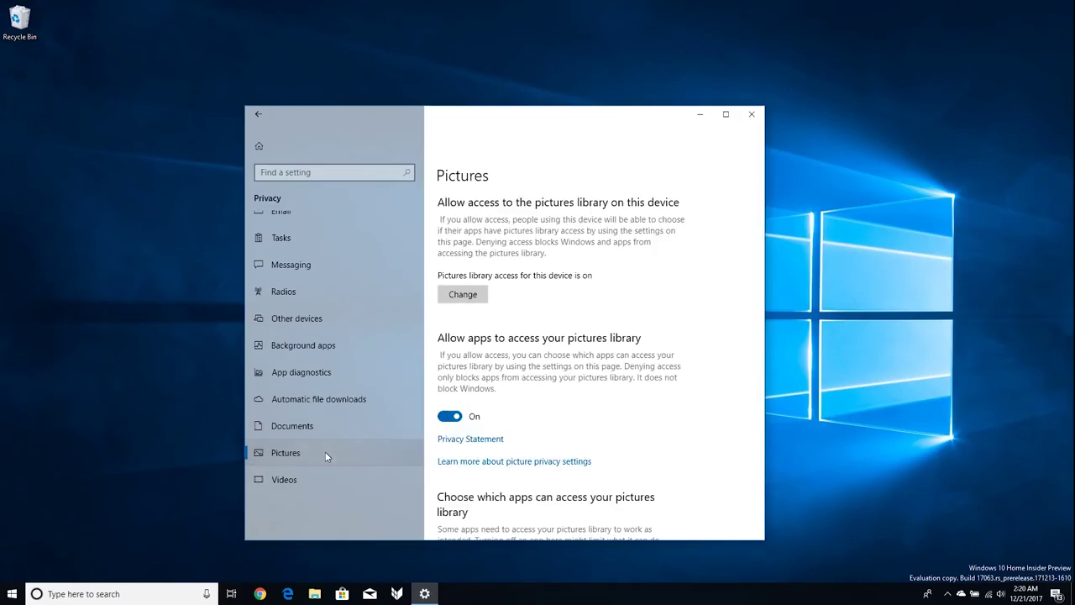
pyautogui.scroll(-5, 523, 367)
pyautogui.click(658, 386)
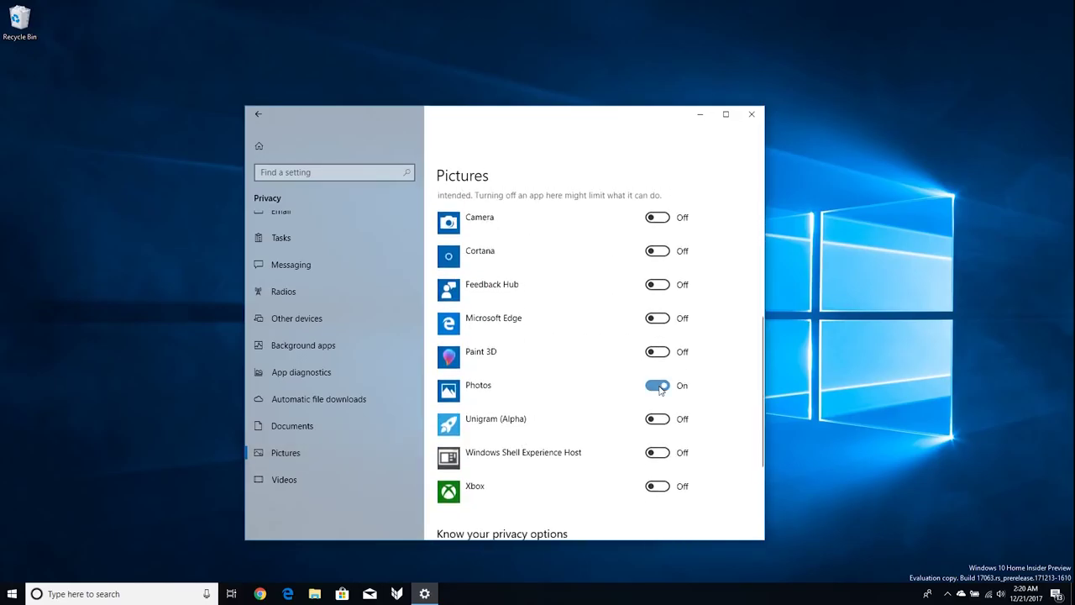
pyautogui.scroll(1, 569, 415)
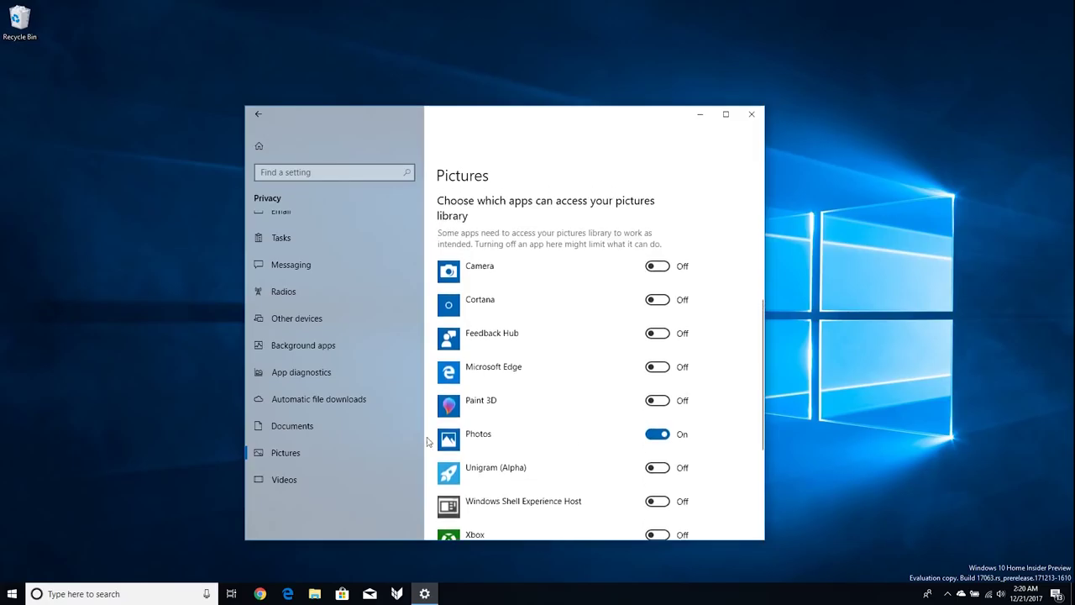
# Open the Camera privacy page and switch app access to the camera off and back on
pyautogui.scroll(7, 334, 459)
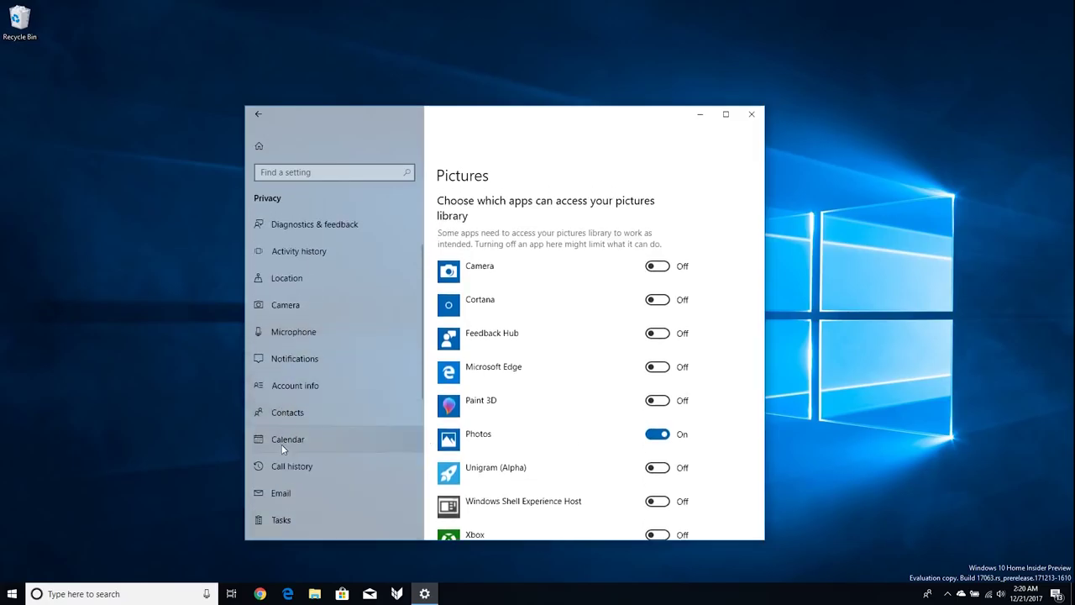
pyautogui.click(294, 308)
pyautogui.click(451, 405)
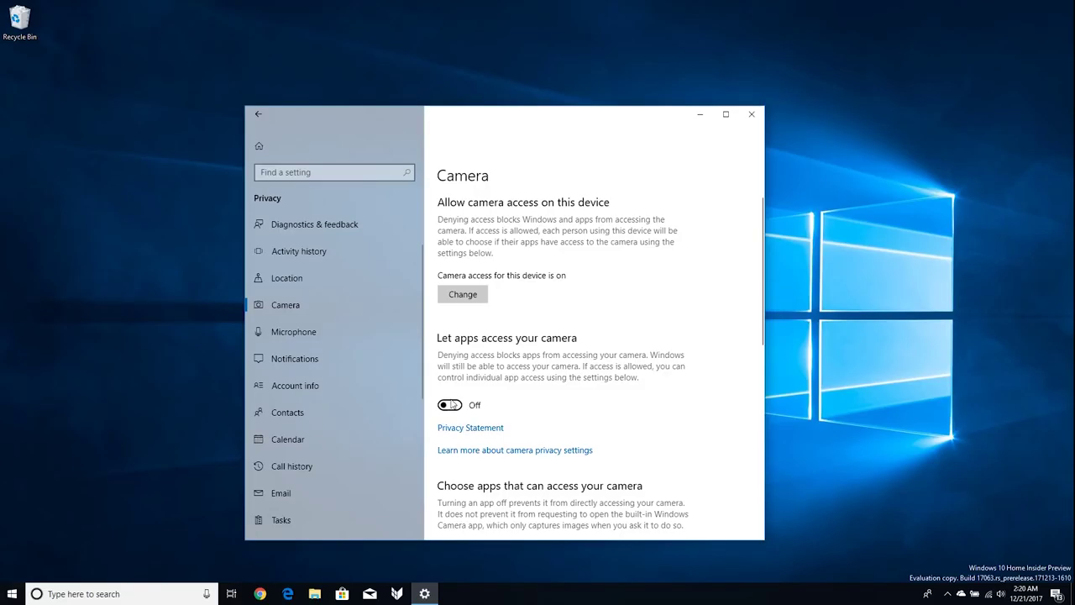
pyautogui.click(451, 405)
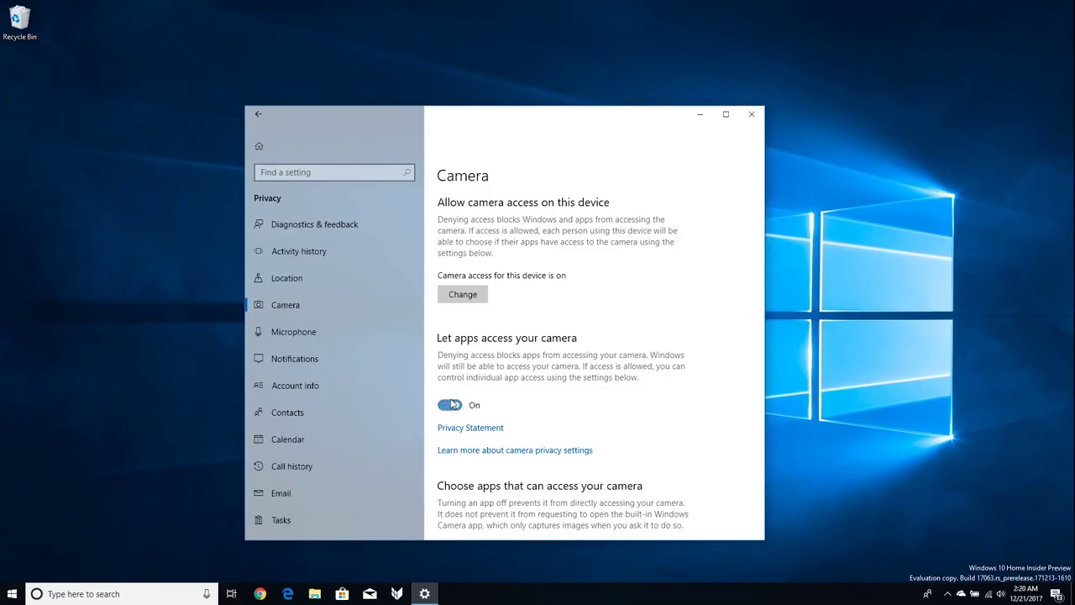
# Switch camera access for the whole device off and back on
pyautogui.click(462, 294)
pyautogui.click(411, 251)
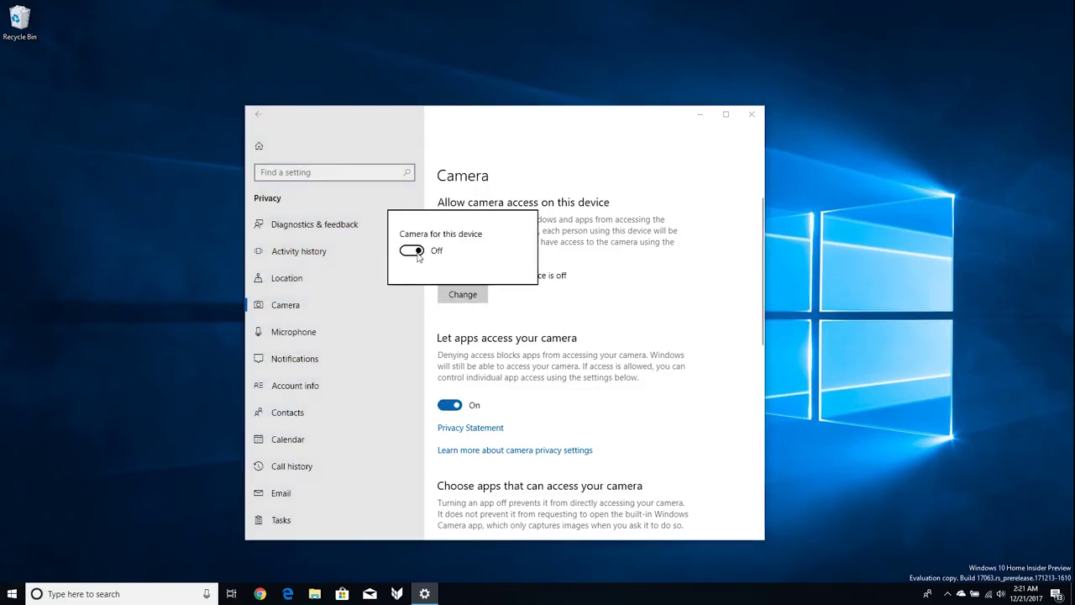
pyautogui.click(413, 251)
pyautogui.click(494, 370)
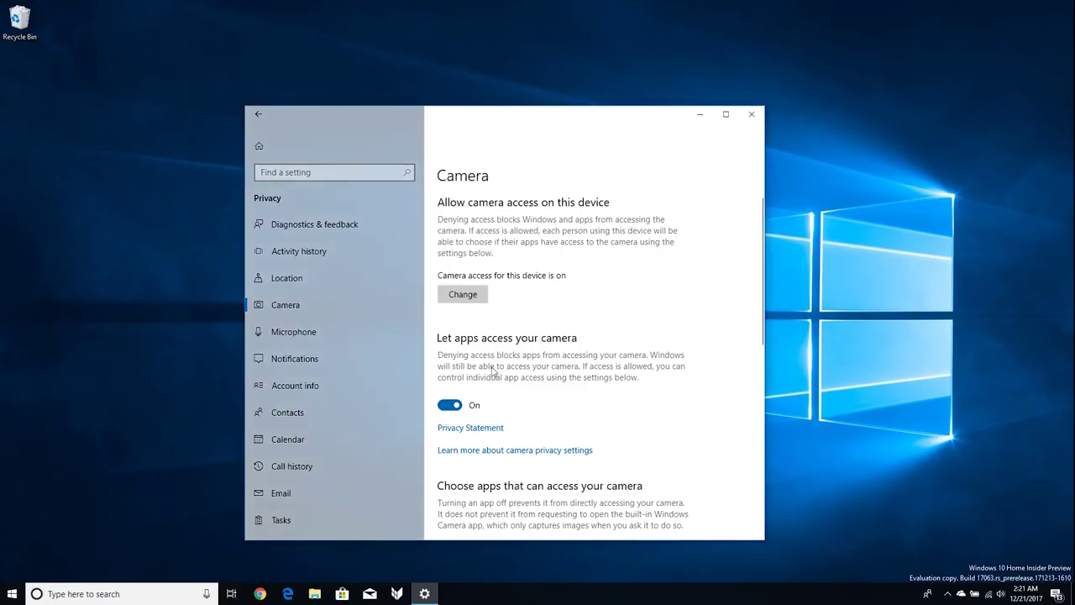
# Open the Storage page of the System settings and go to the Temporary files of drive C:
pyautogui.click(258, 146)
pyautogui.click(324, 225)
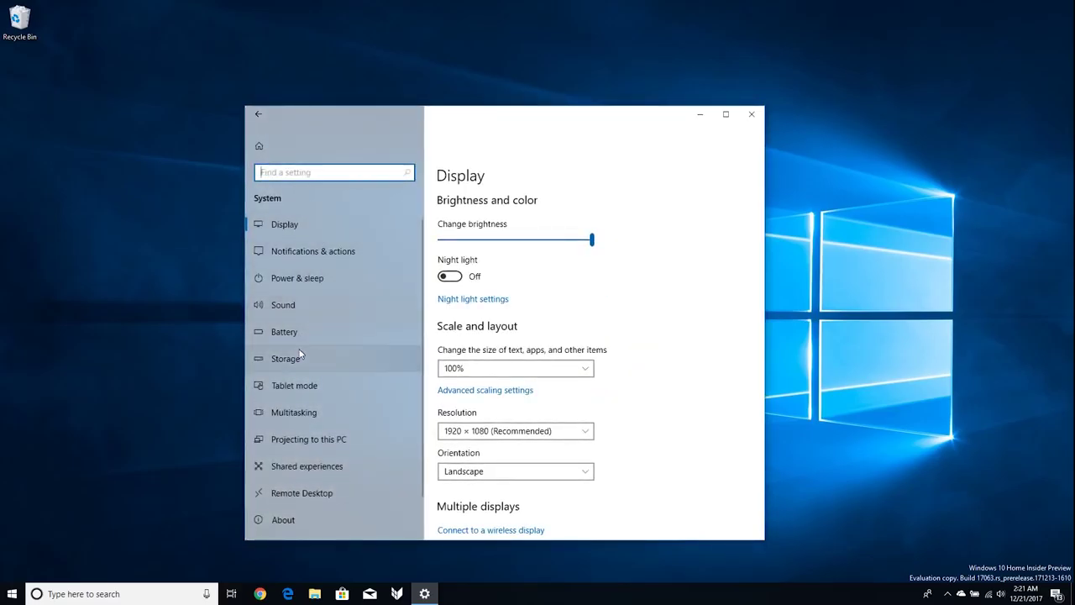
pyautogui.click(298, 356)
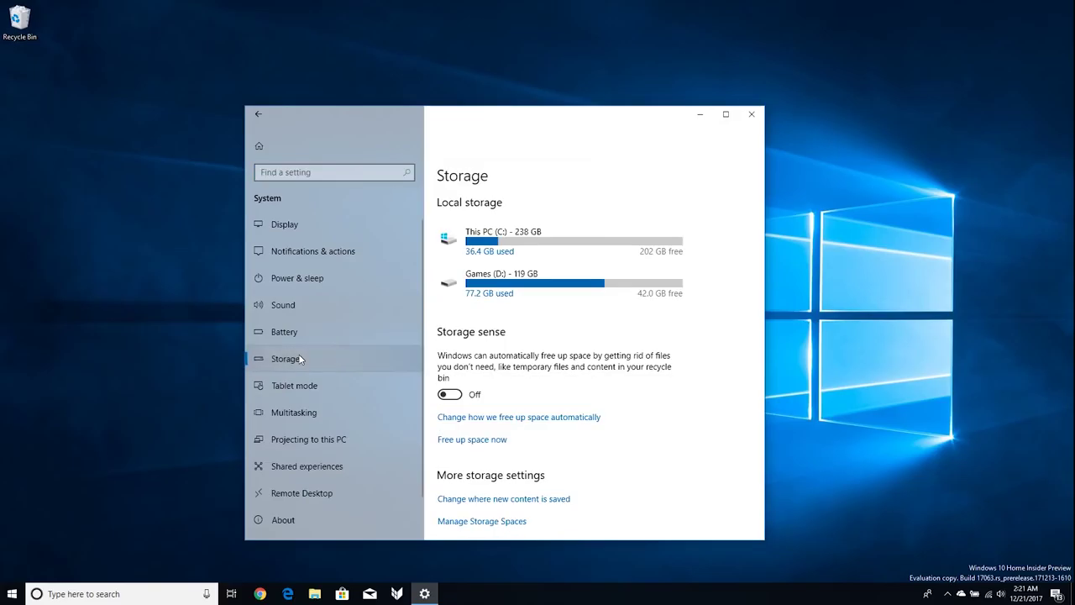
pyautogui.click(488, 253)
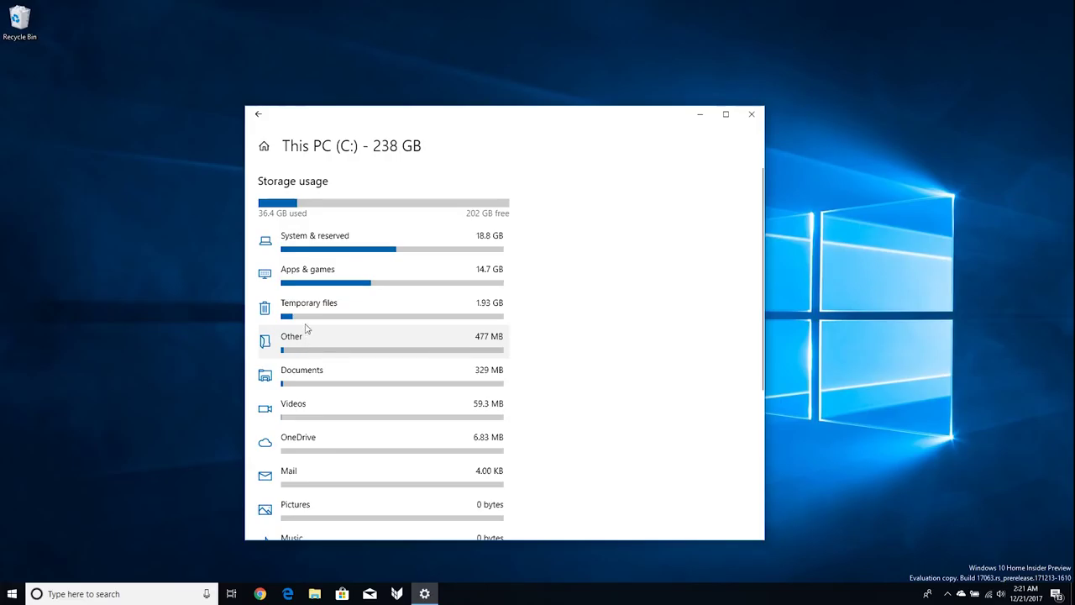
pyautogui.click(305, 324)
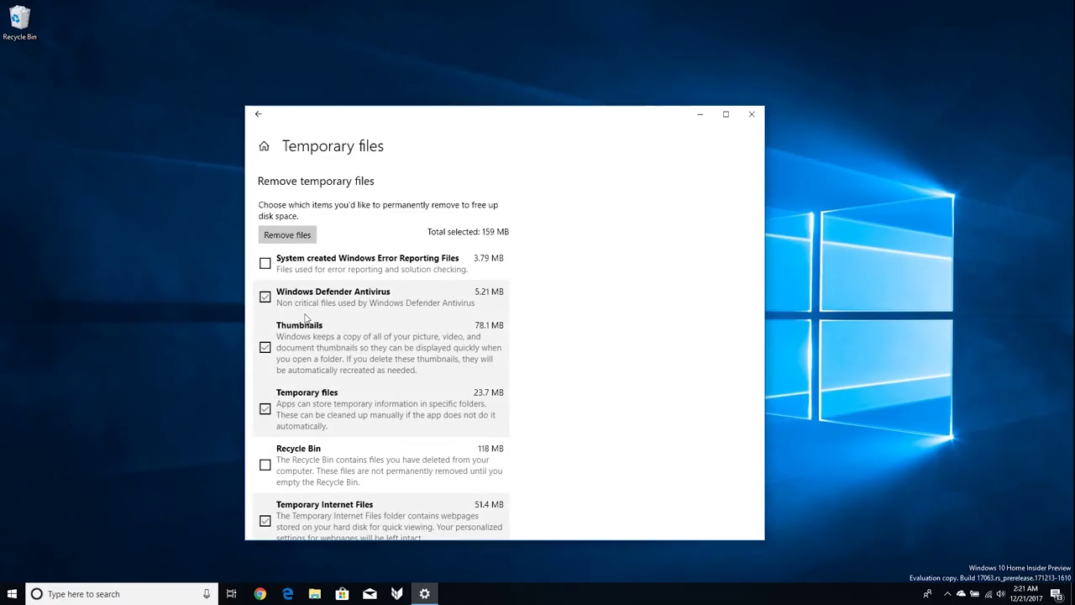
# Add the system-created Windows Error Reporting files, the Recycle Bin and another unselected item to the selection, and remove the selected temporary files
pyautogui.click(306, 267)
pyautogui.scroll(-2, 320, 376)
pyautogui.click(320, 375)
pyautogui.scroll(-3, 315, 365)
pyautogui.click(310, 356)
pyautogui.scroll(5, 310, 357)
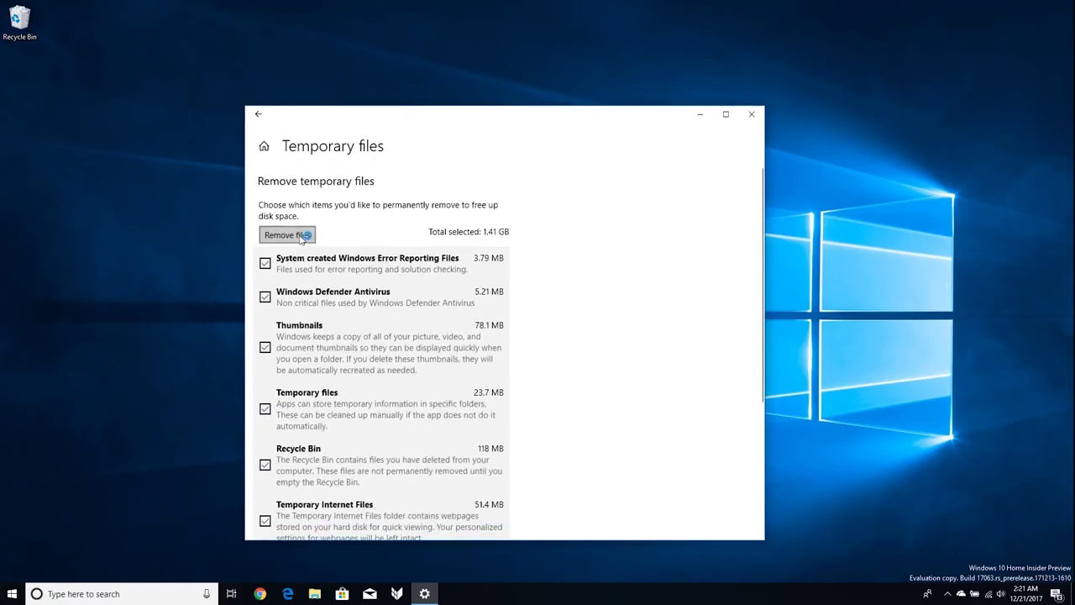
pyautogui.click(286, 235)
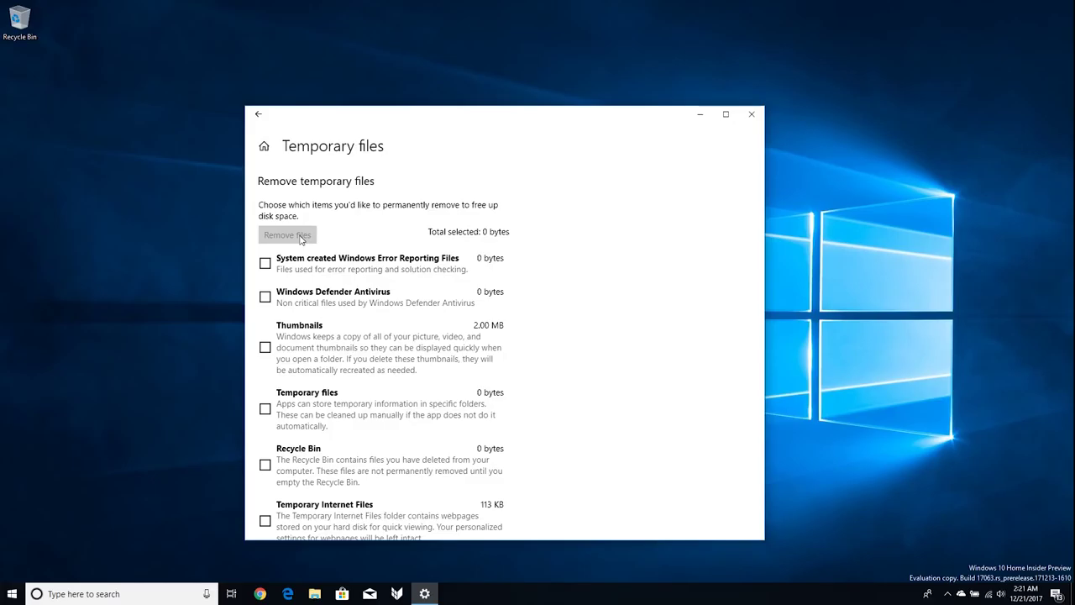
# Examine the installed apps listed under Apps & games in drive C:'s storage usage, and close Settings
pyautogui.click(258, 113)
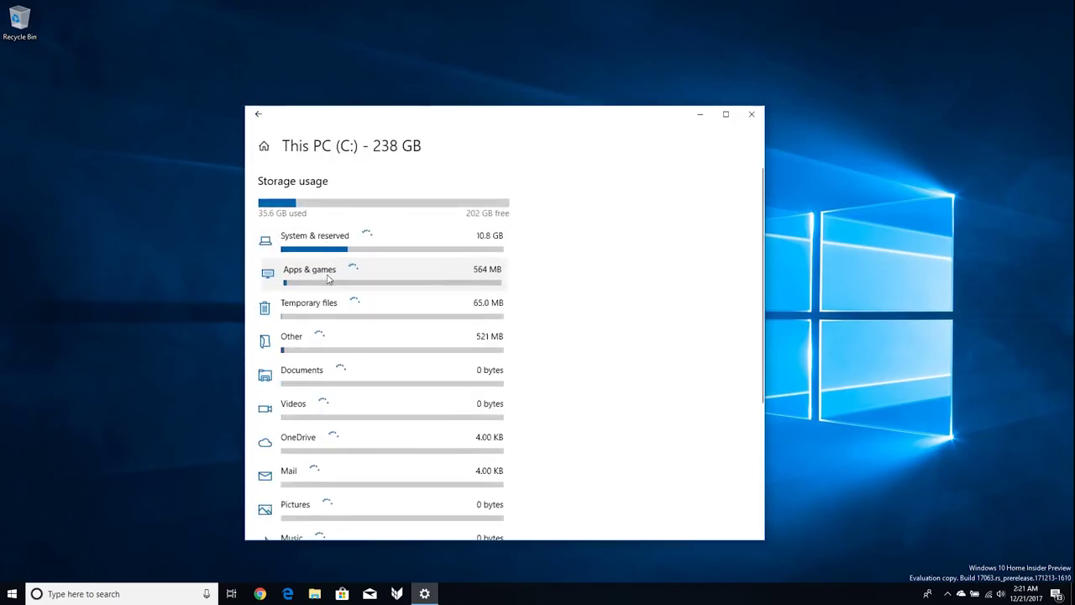
pyautogui.click(328, 280)
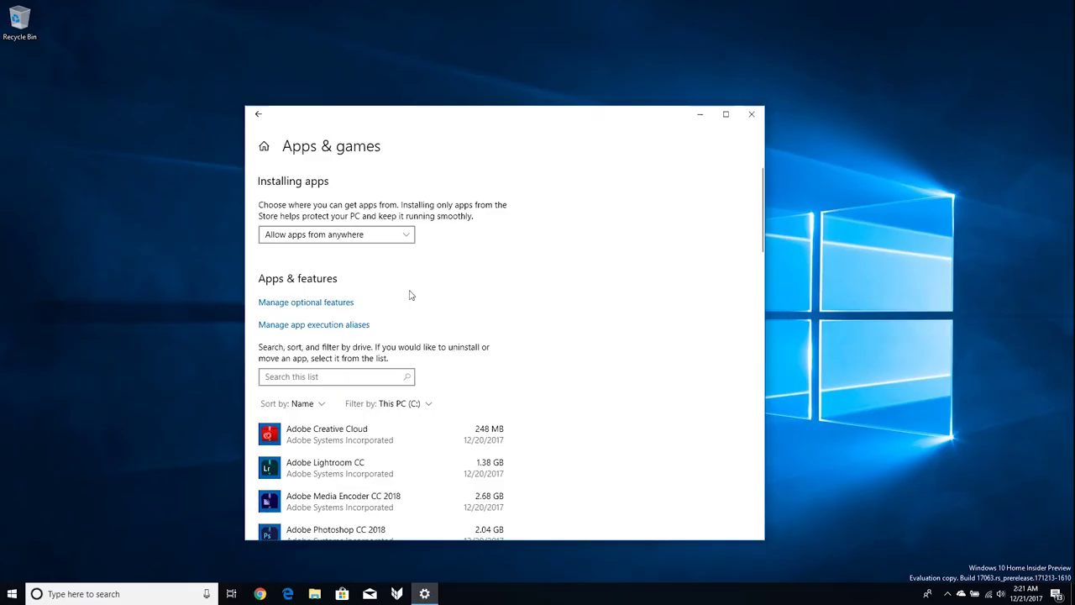
pyautogui.scroll(-15, 411, 295)
pyautogui.scroll(-5, 410, 295)
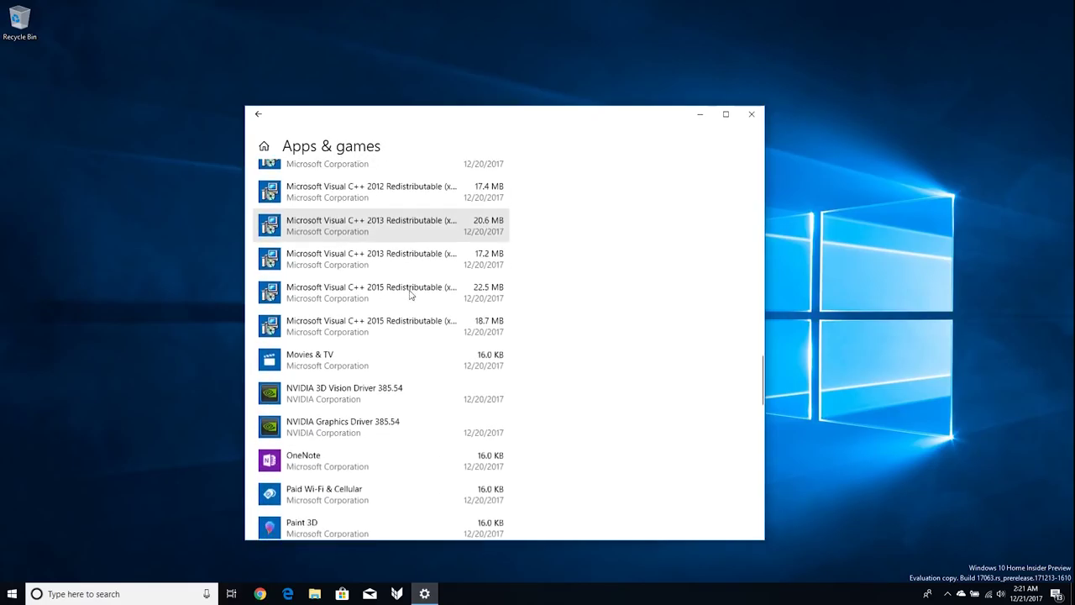
pyautogui.click(259, 116)
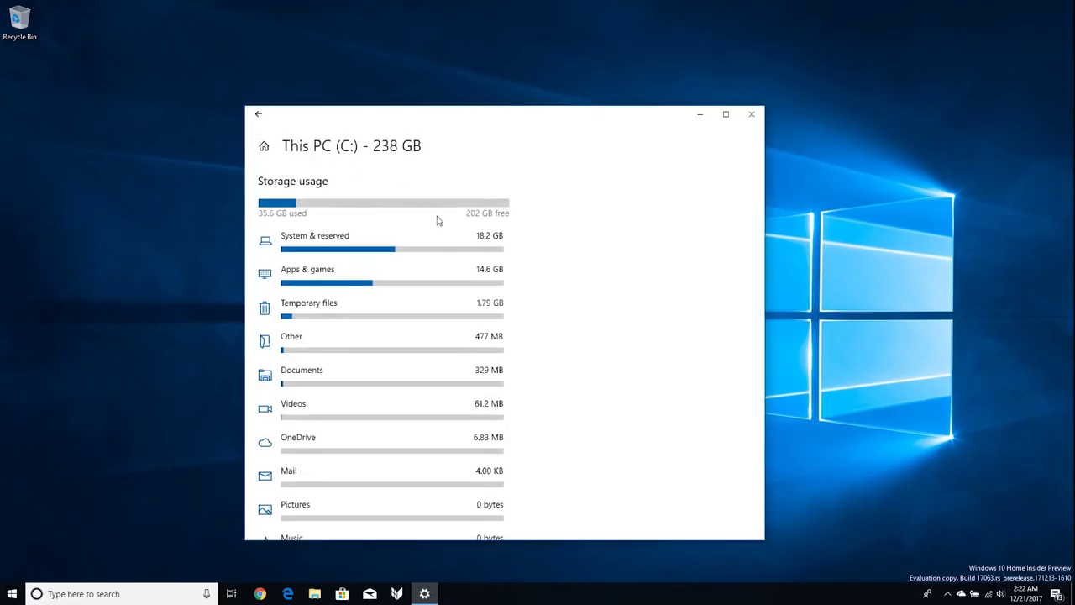
pyautogui.click(751, 113)
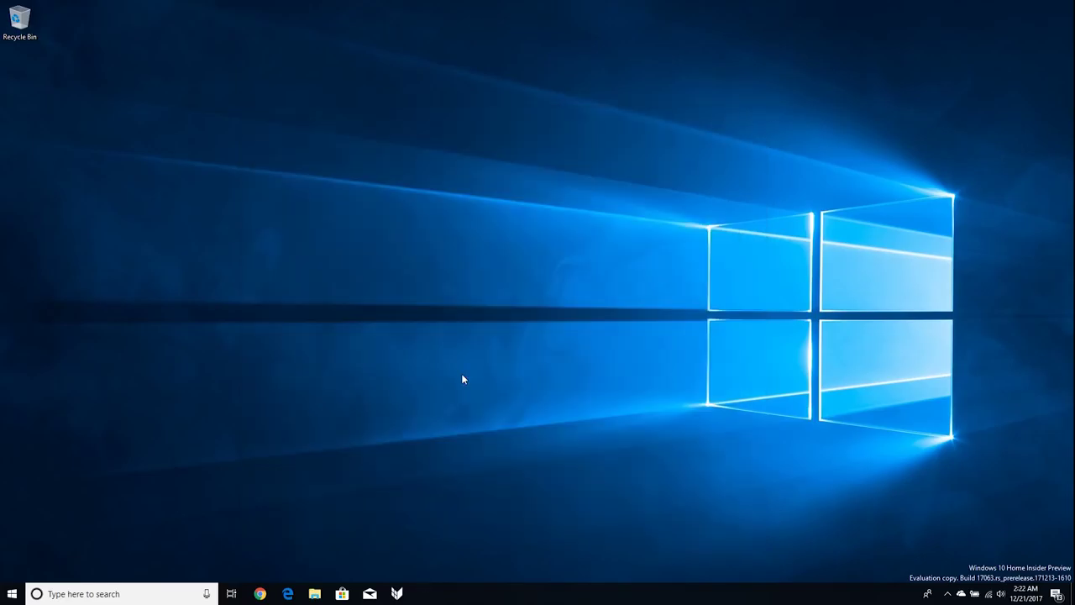
# Launch the WindowsArea app, open the Photosynth article for sharing and examine the available share targets
pyautogui.click(396, 593)
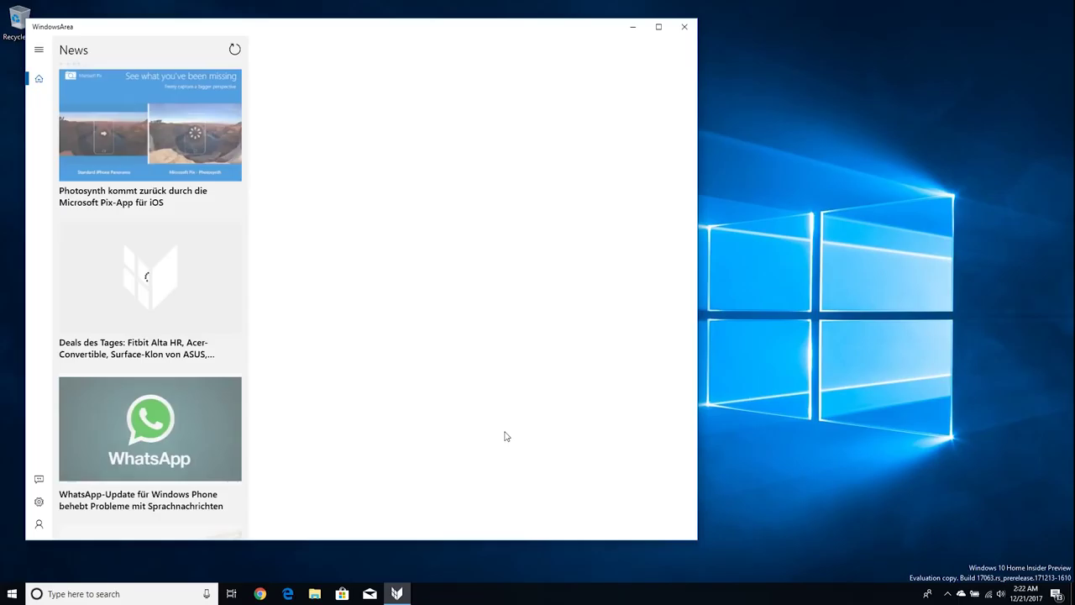
pyautogui.click(155, 158)
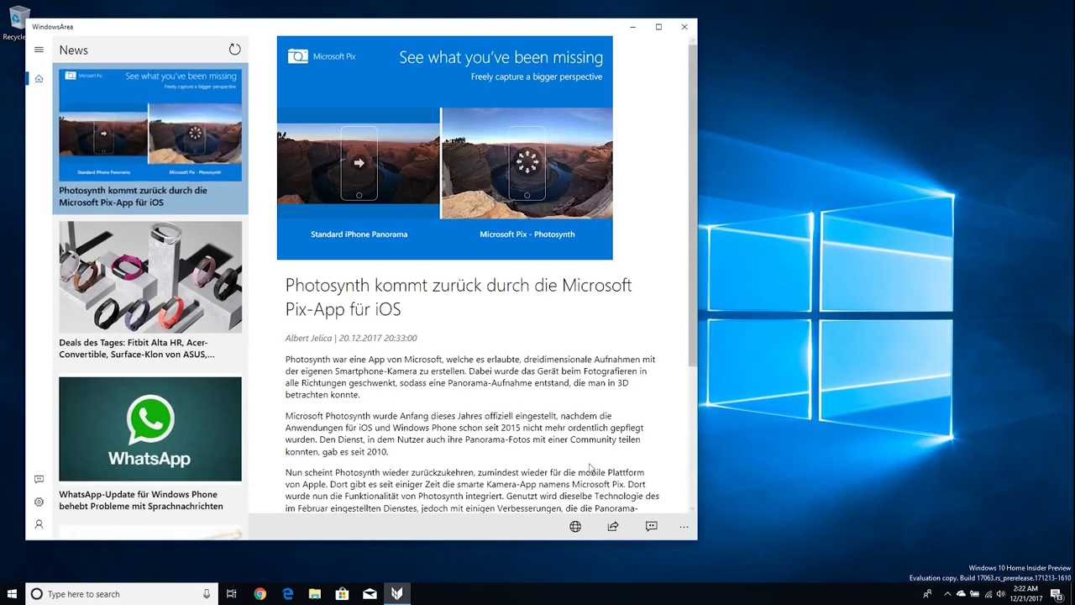
pyautogui.click(613, 525)
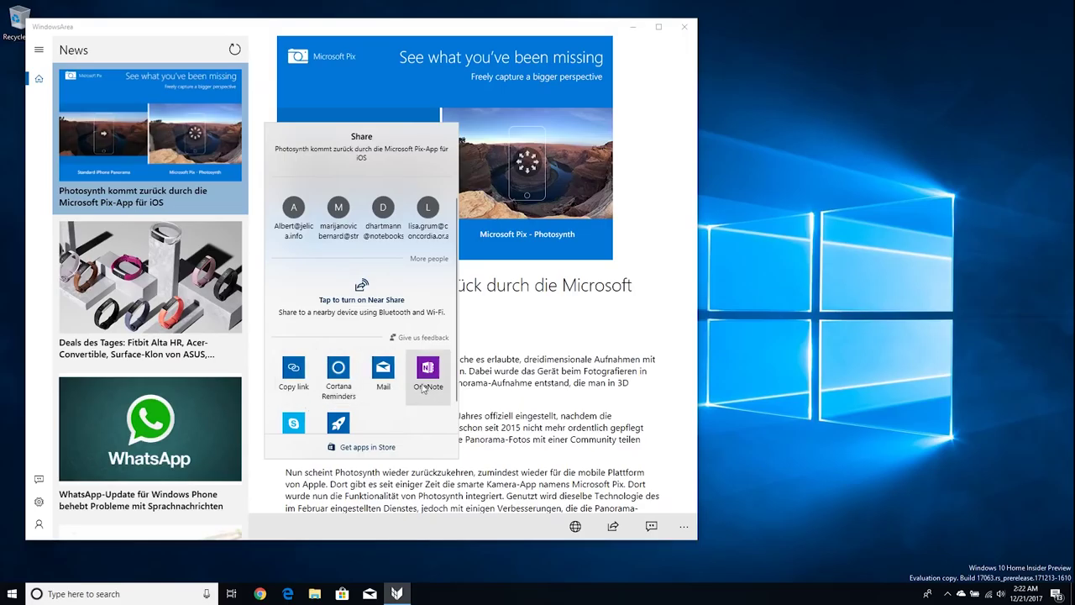
pyautogui.scroll(-1, 344, 395)
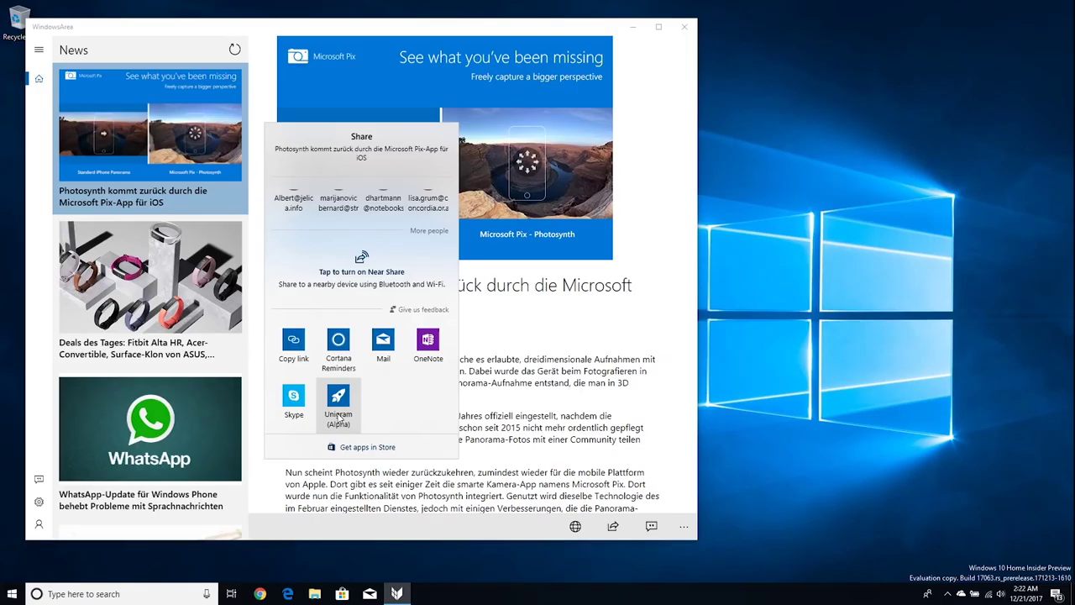
# Open the system clock's calendar flyout to view it and dismiss it
pyautogui.click(1026, 592)
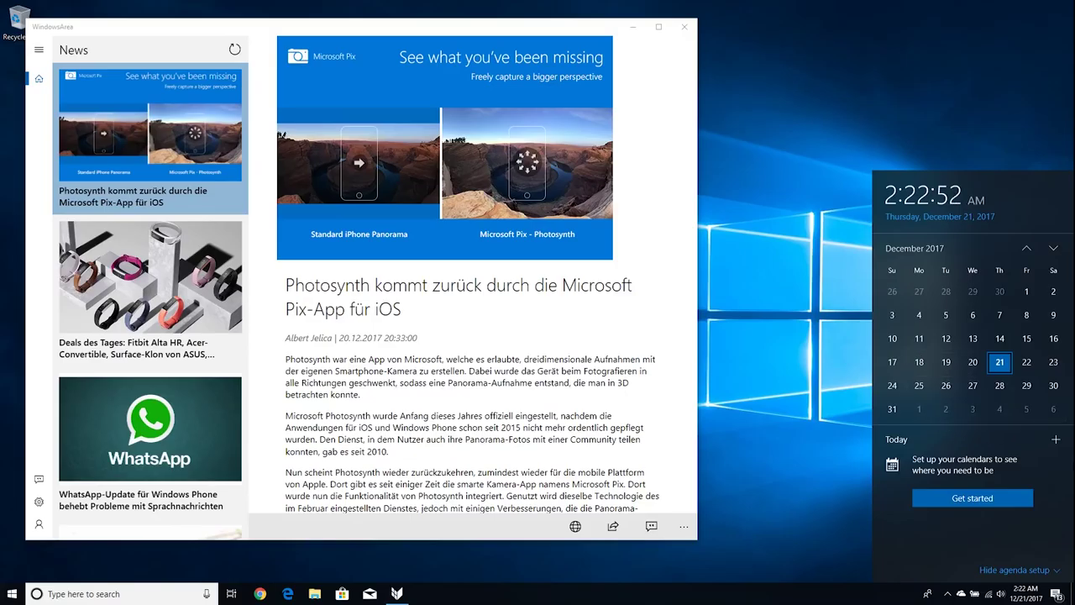
pyautogui.click(612, 455)
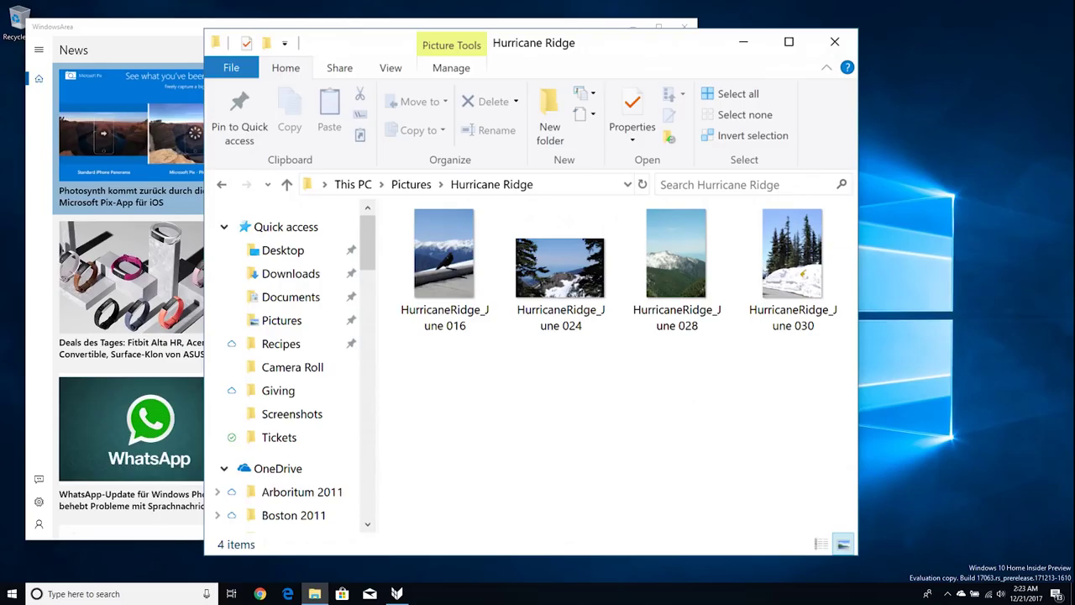
# Close the Hurricane Ridge folder, start Your people, and dismiss the Stay connected tip and the People view's contact-pinning tip
pyautogui.click(836, 41)
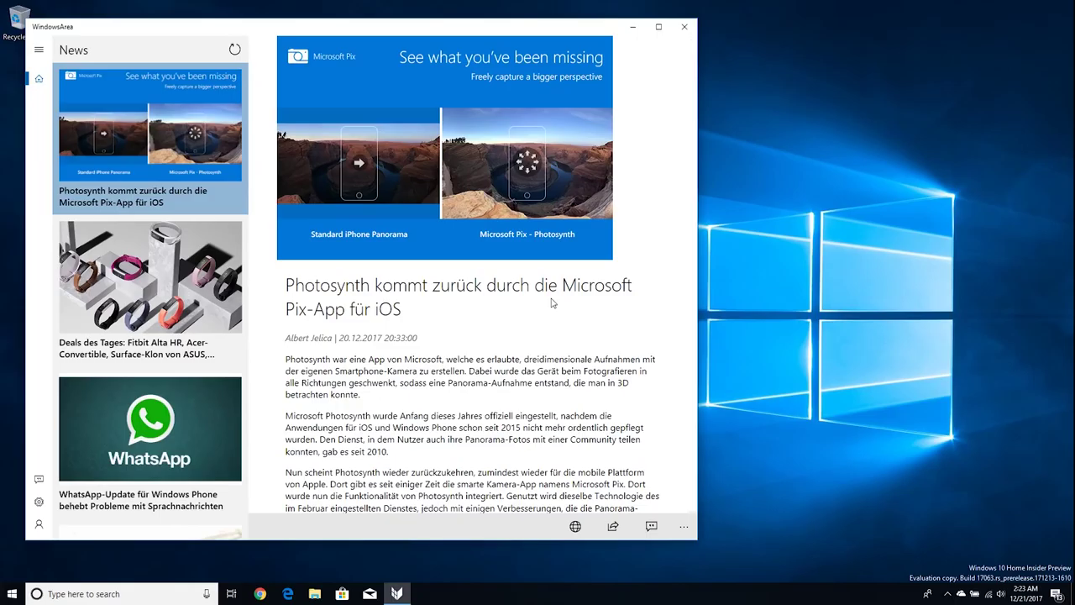
pyautogui.click(925, 592)
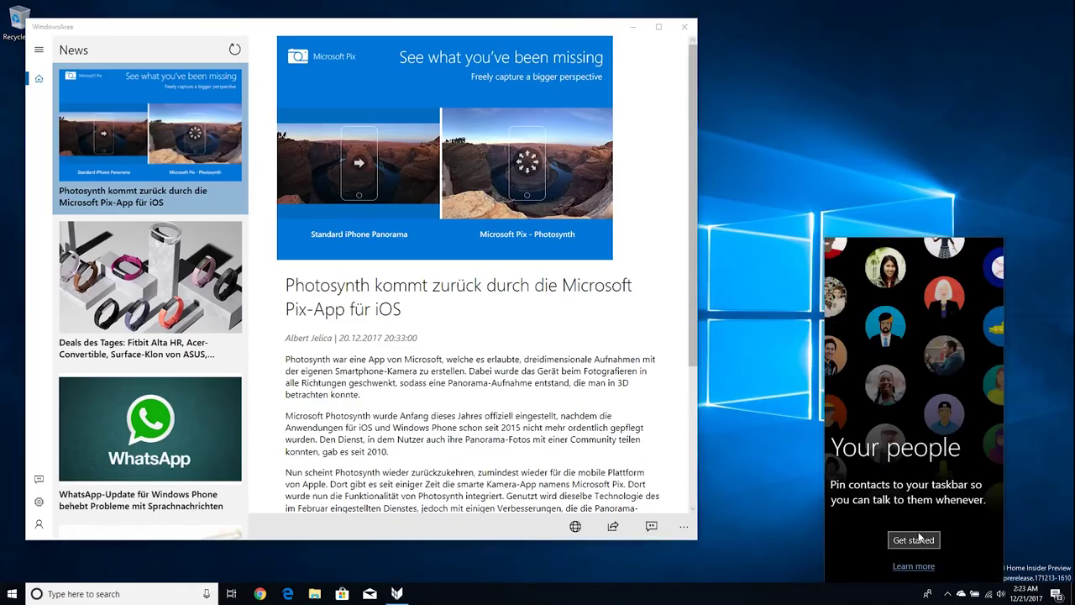
pyautogui.click(920, 538)
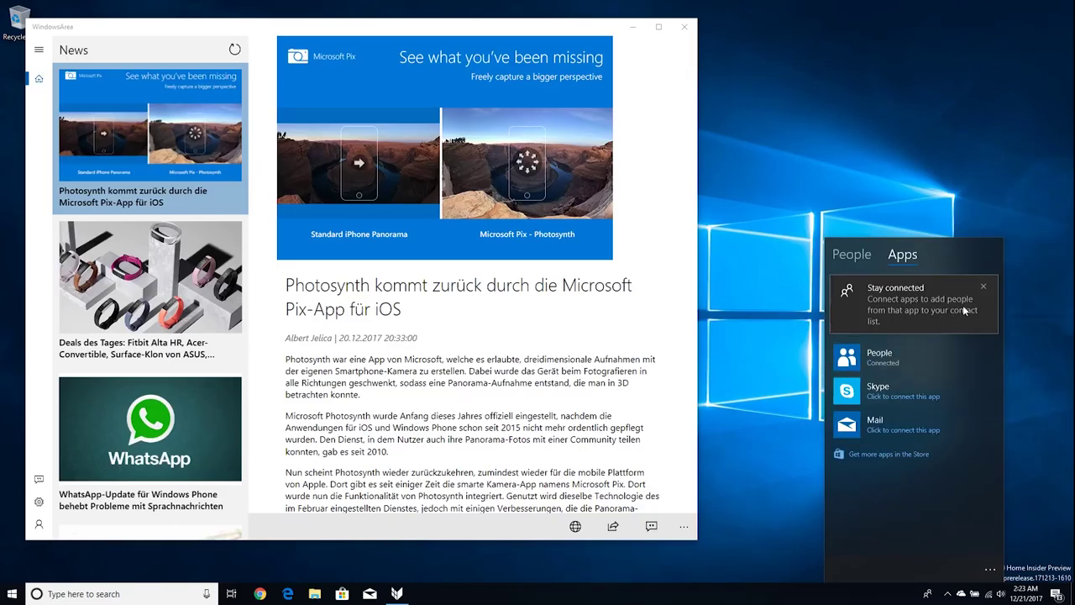
pyautogui.click(984, 287)
pyautogui.click(864, 255)
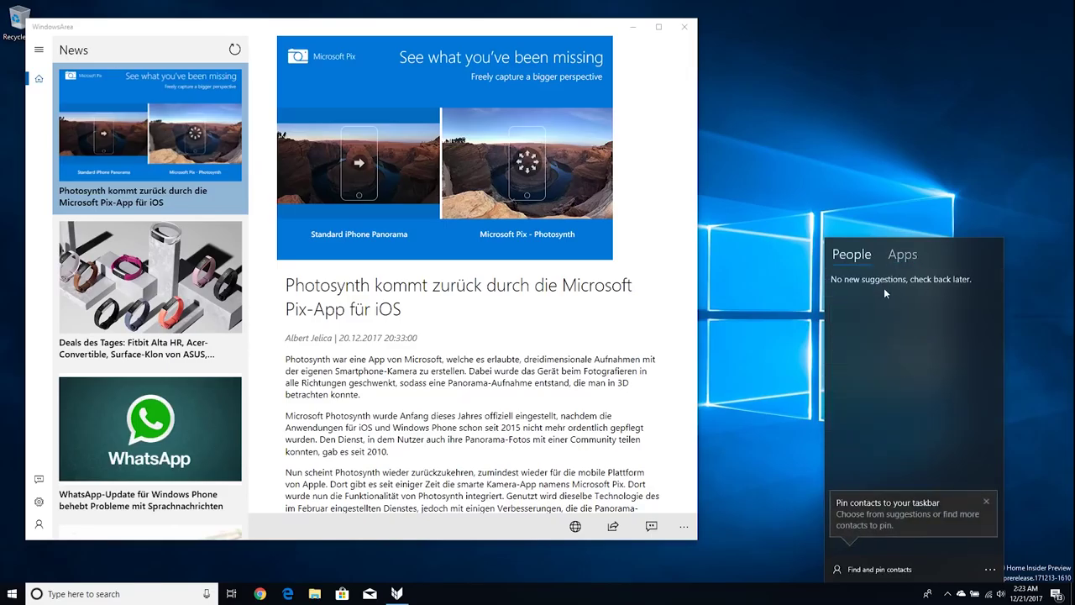
pyautogui.click(986, 500)
# Search for the contact by first name and pin them to the taskbar, closing and reopening the contact's window
pyautogui.click(857, 566)
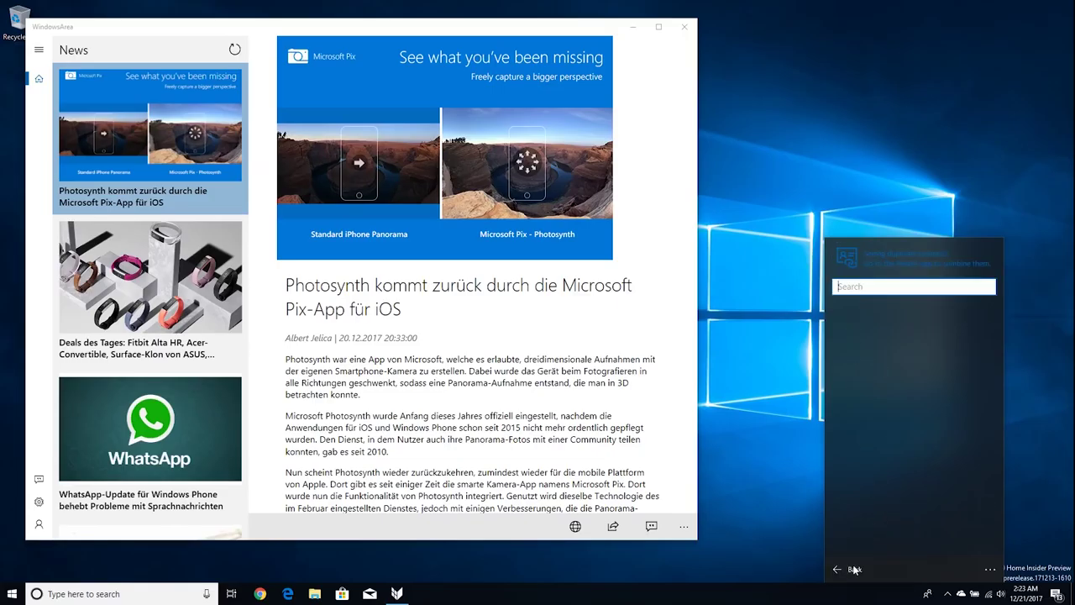
pyautogui.write('armin')
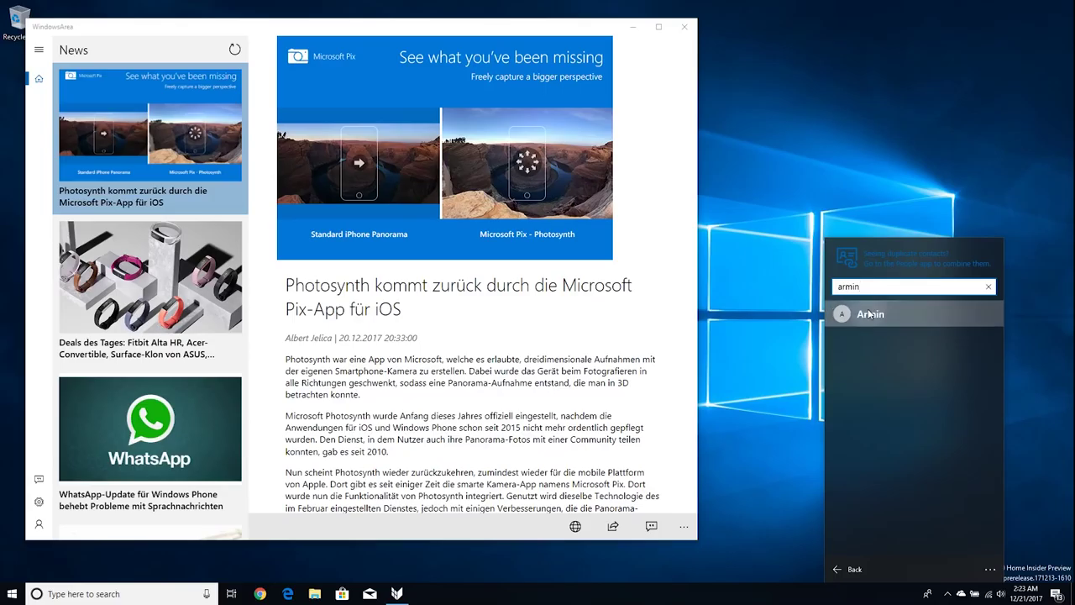
pyautogui.click(895, 602)
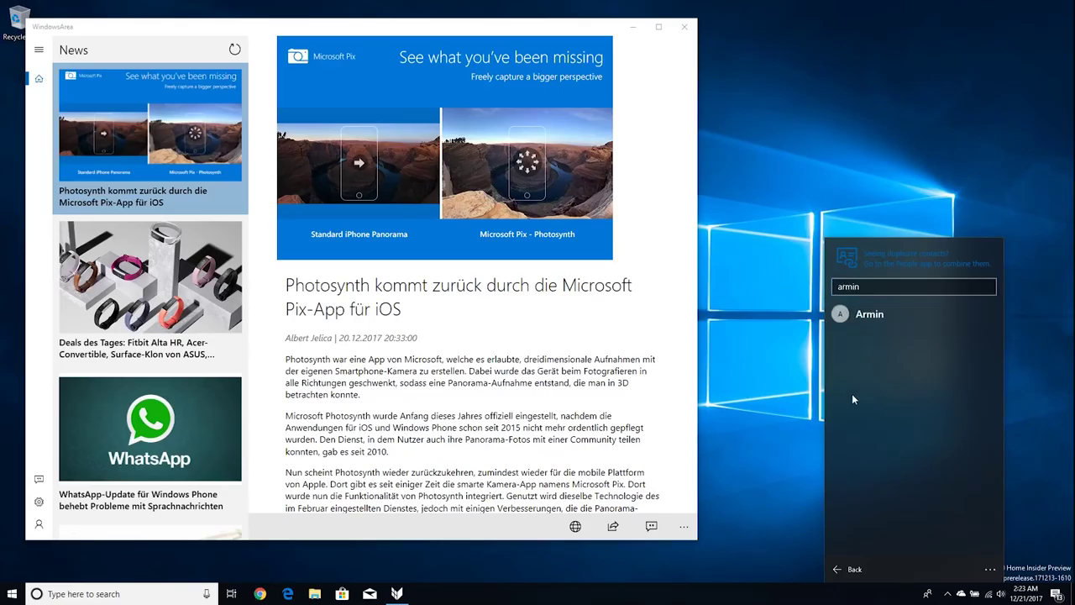
pyautogui.click(870, 319)
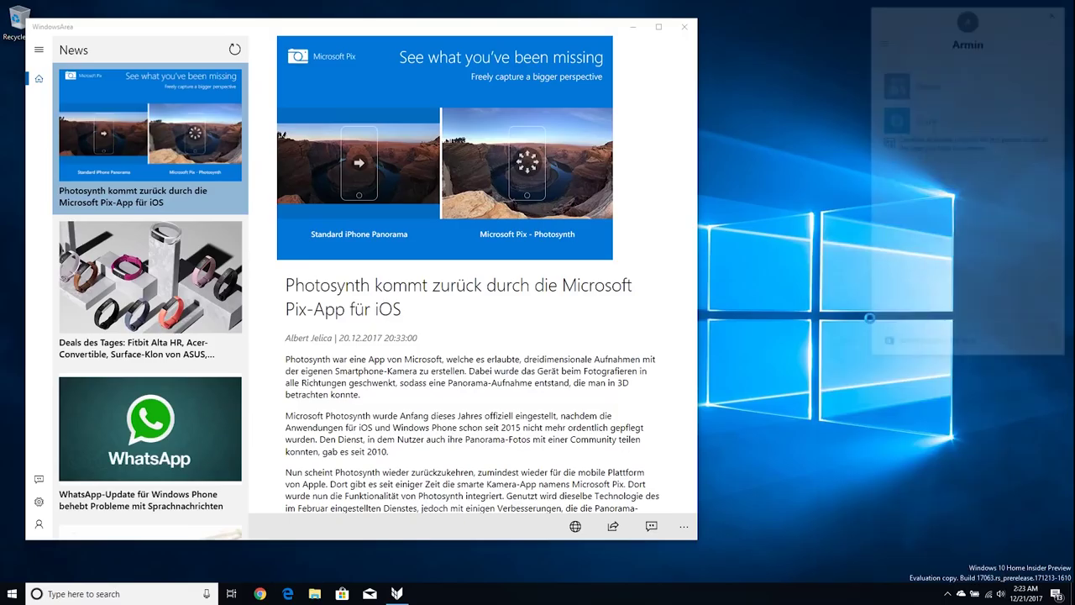
pyautogui.click(1056, 8)
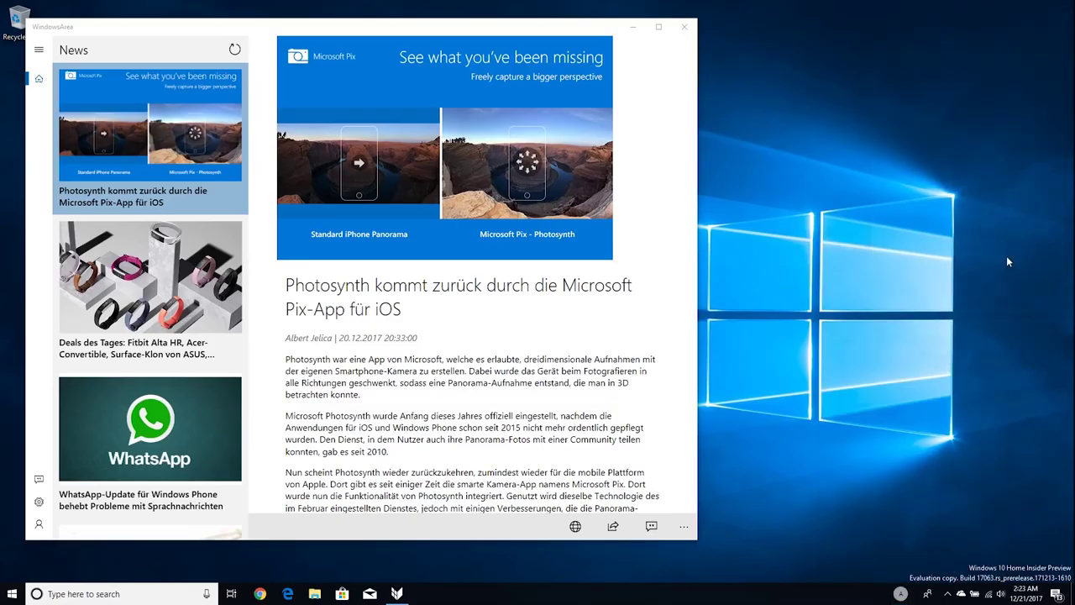
pyautogui.click(901, 594)
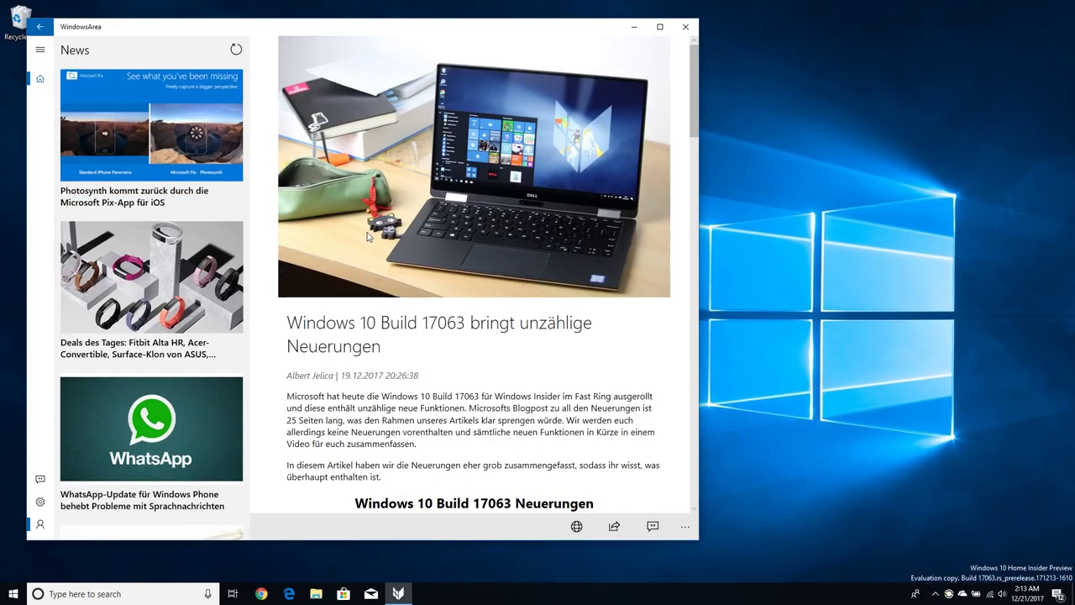
# Skim the Windows 10 Build 17063 article in WindowsArea as far as its Timeline section, and close the app
pyautogui.scroll(-10, 484, 384)
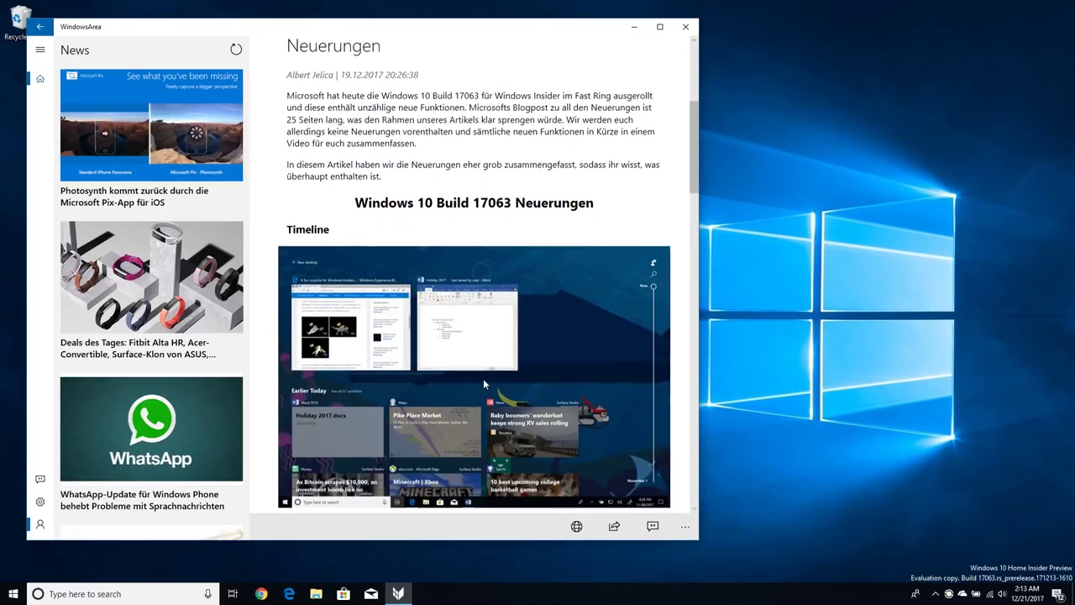
pyautogui.scroll(-10, 484, 384)
pyautogui.scroll(15, 483, 382)
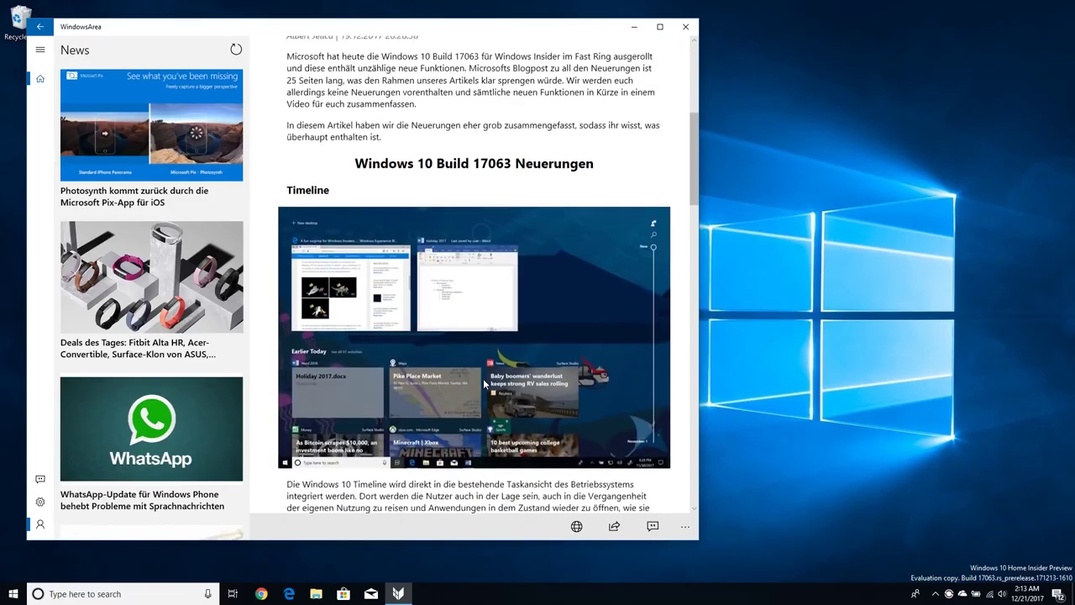
pyautogui.scroll(4, 483, 384)
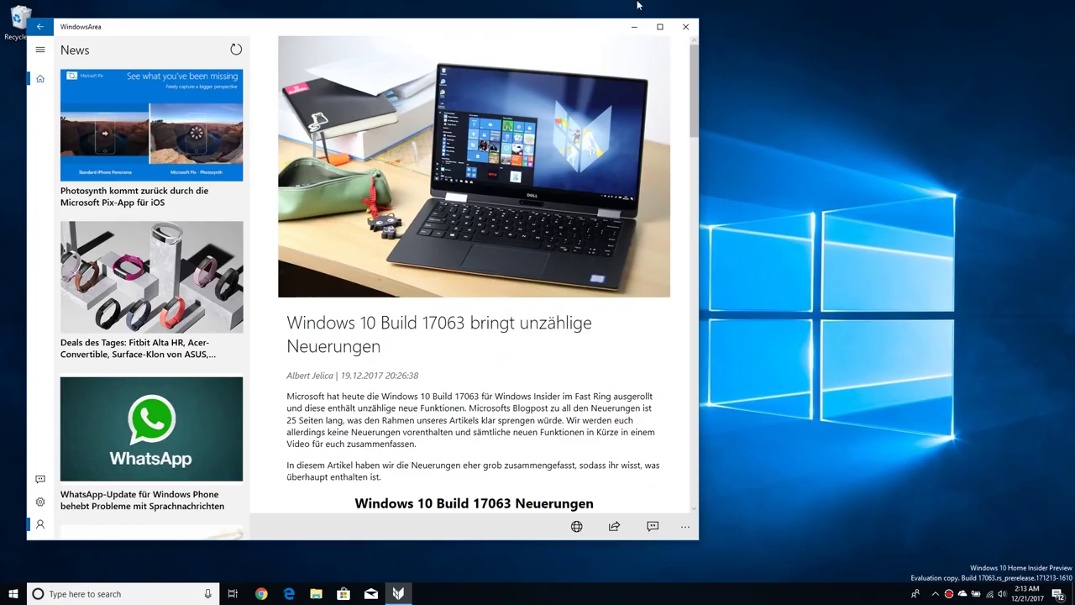
pyautogui.click(687, 27)
# Relaunch WindowsArea and open the Photosynth article followed by the Windows 10 Build 17063 article
pyautogui.click(399, 594)
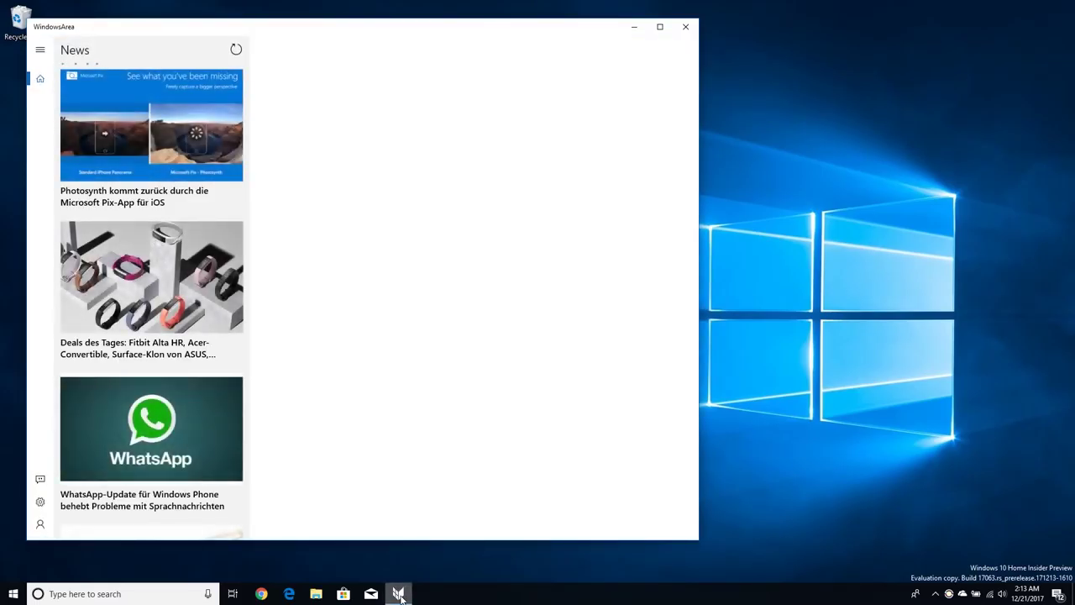
pyautogui.scroll(-1, 115, 174)
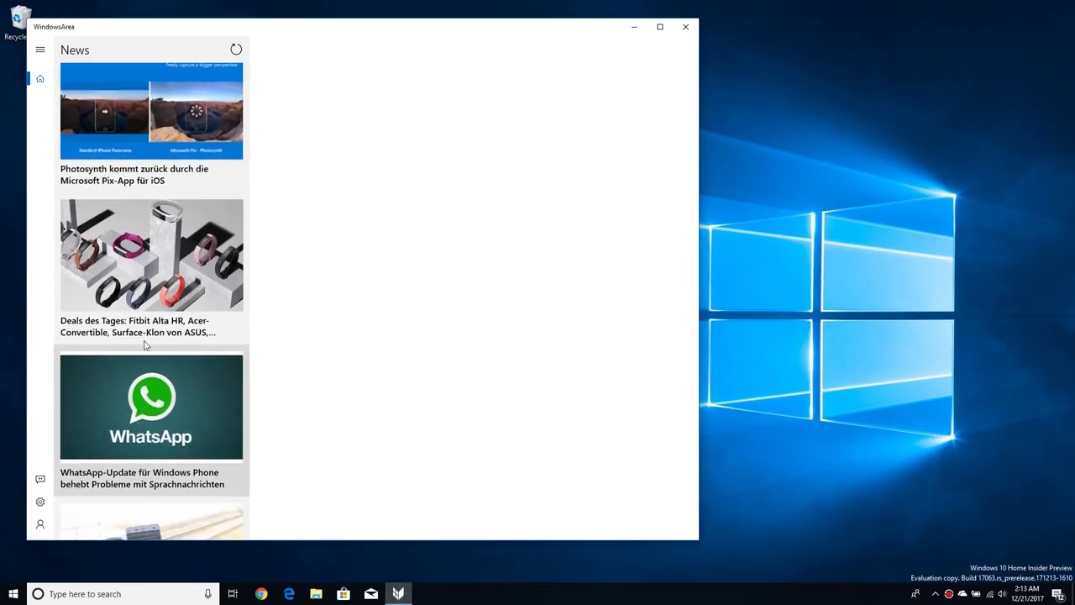
pyautogui.click(115, 174)
pyautogui.scroll(-6, 148, 336)
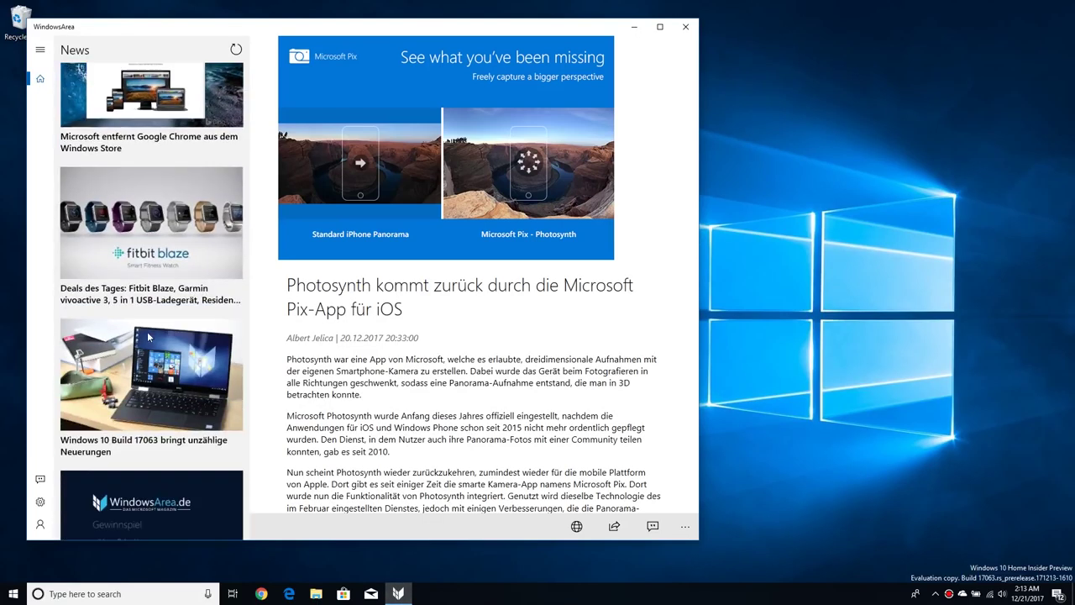
pyautogui.click(148, 336)
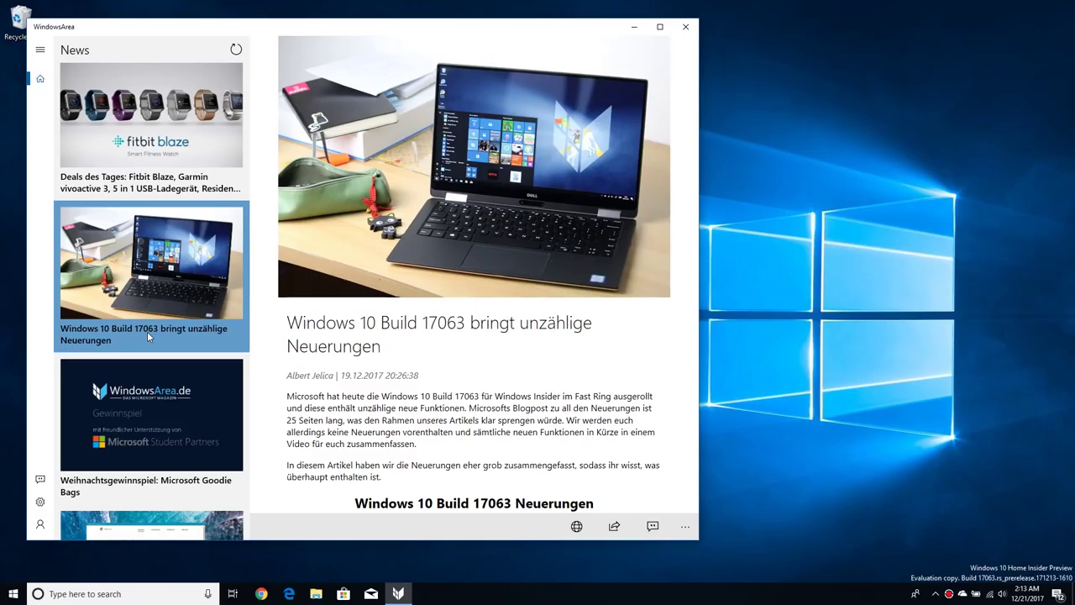
# Open Microsoft Store behind WindowsArea and show the timeline of open windows and past activities
pyautogui.click(344, 593)
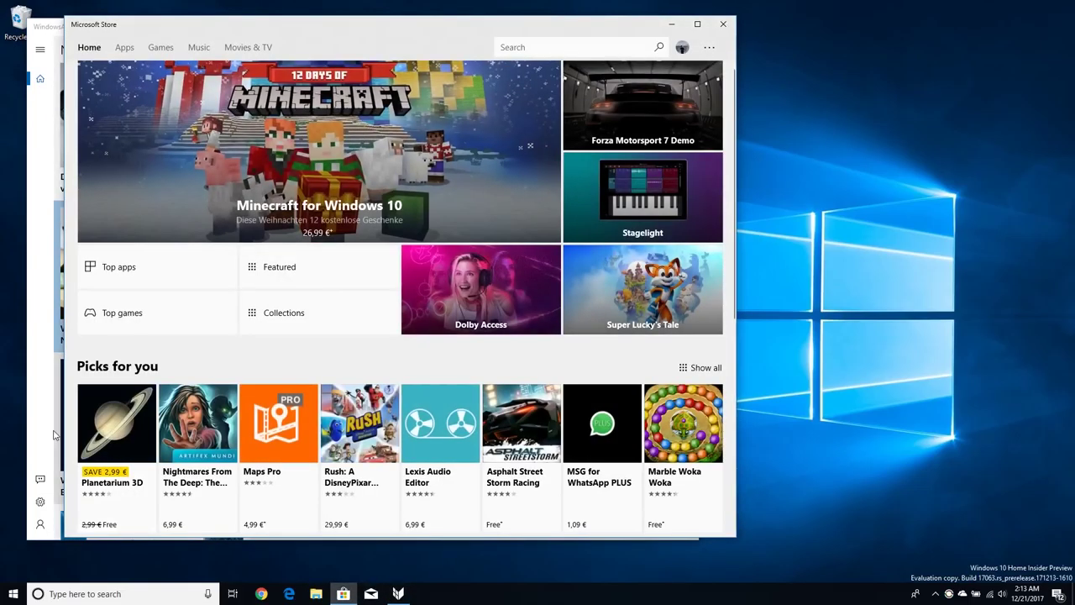
pyautogui.click(395, 594)
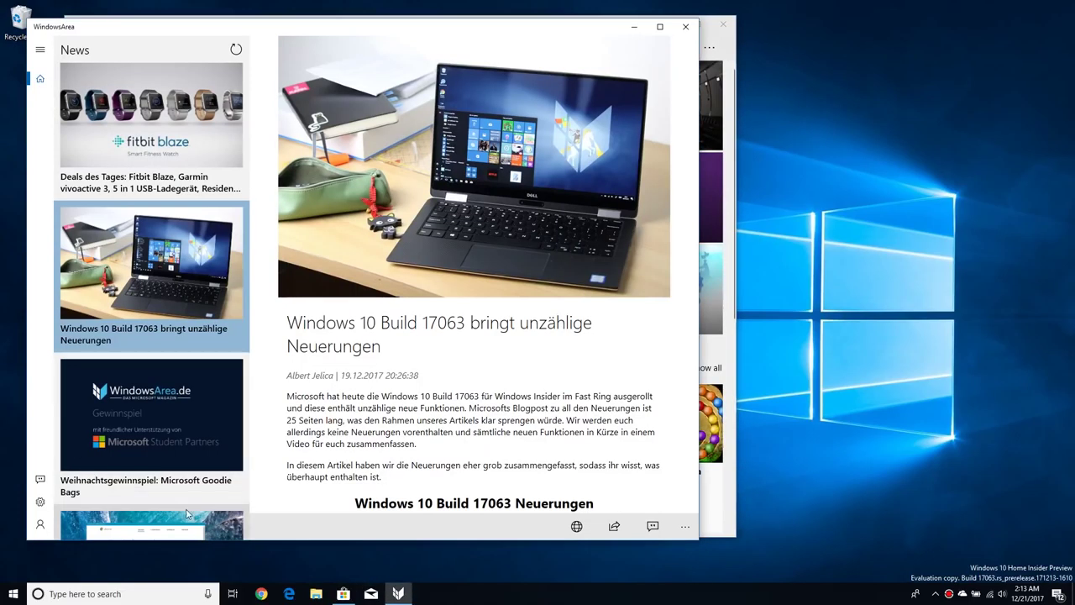
pyautogui.click(233, 594)
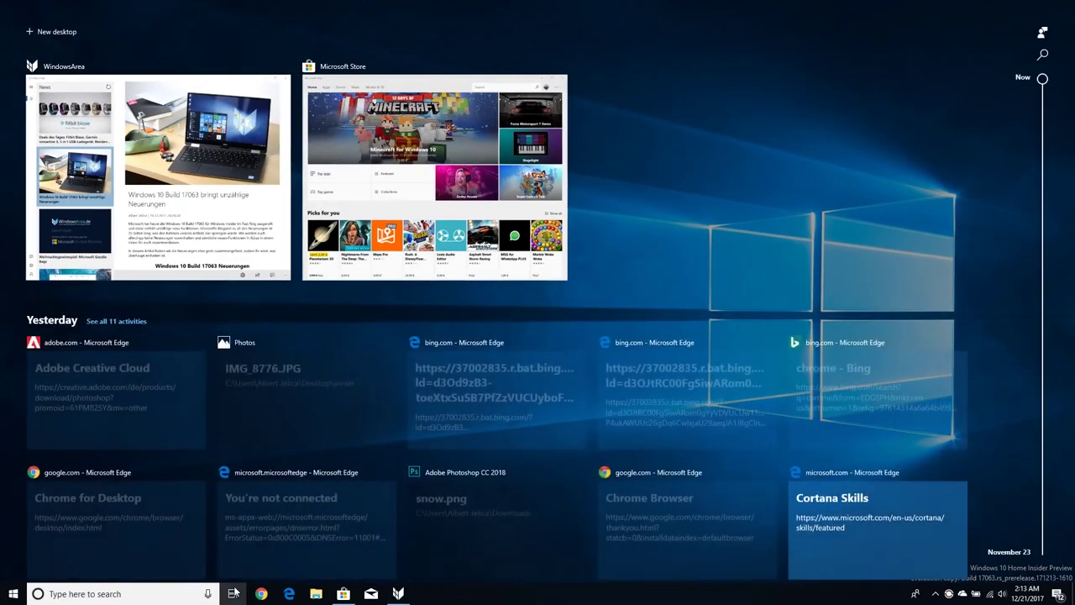